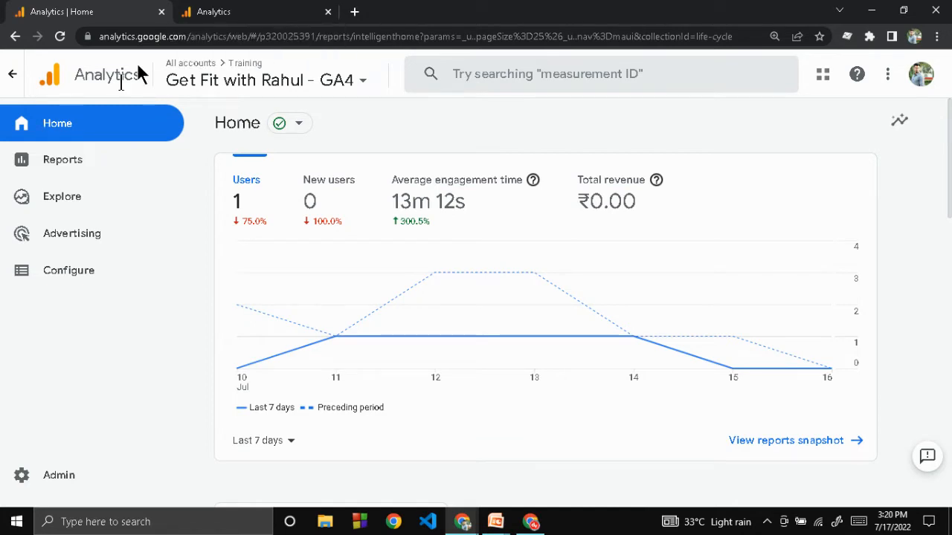
Step: Open the saved Free-form exploration from the list of explorations in the Get Fit with Rahul - GA4 property
click(267, 9)
click(52, 10)
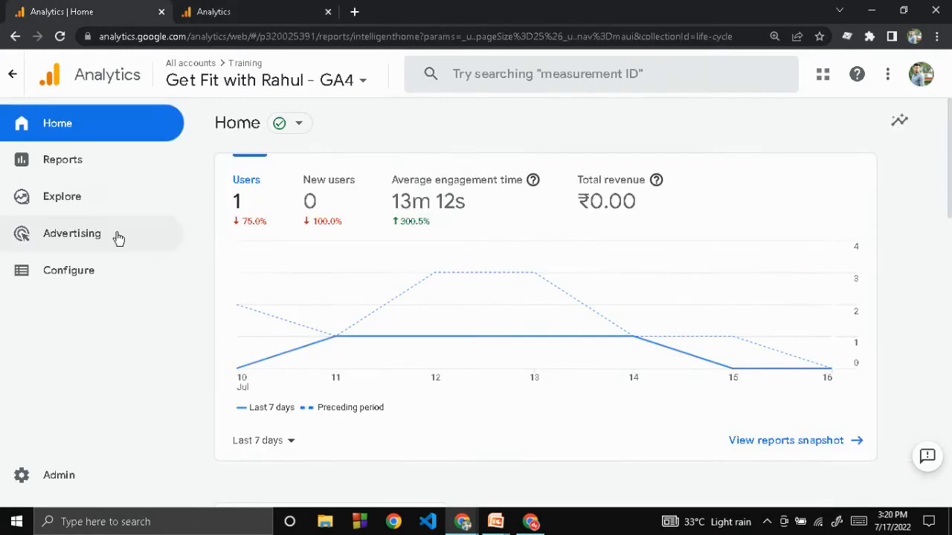
click(52, 195)
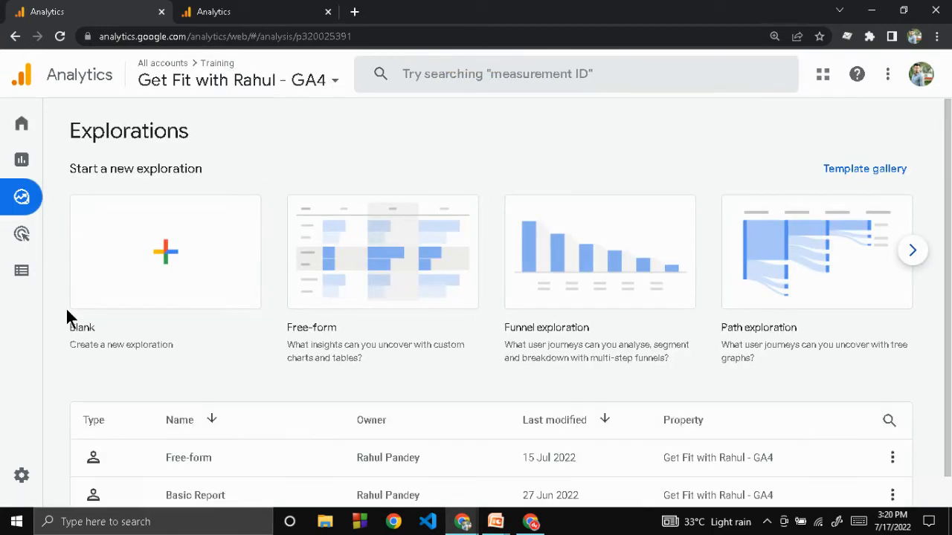
scroll(66, 311, down, 1)
click(209, 425)
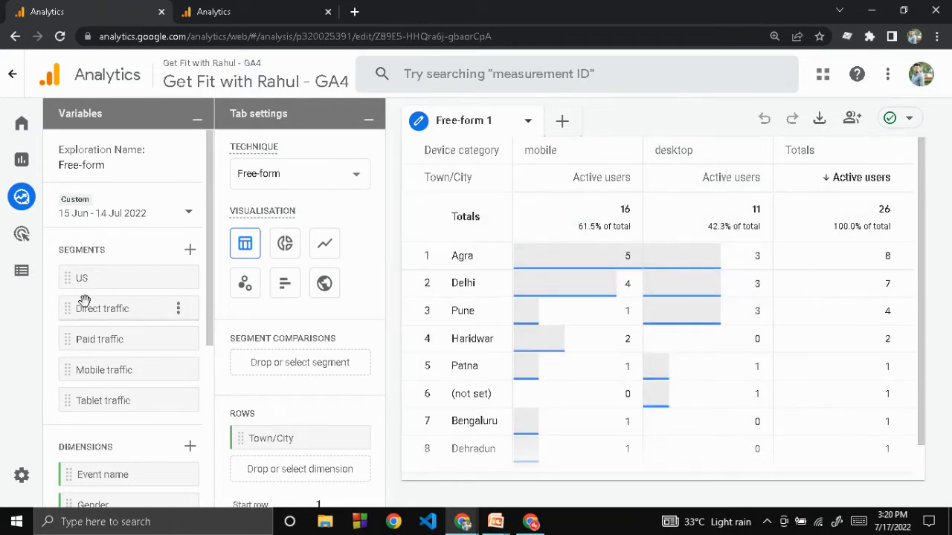
Step: Examine the dimensions available to the exploration, comparing the all, pre-defined and custom groups, and close the picker without importing
scroll(84, 299, down, 1)
scroll(84, 299, down, 6)
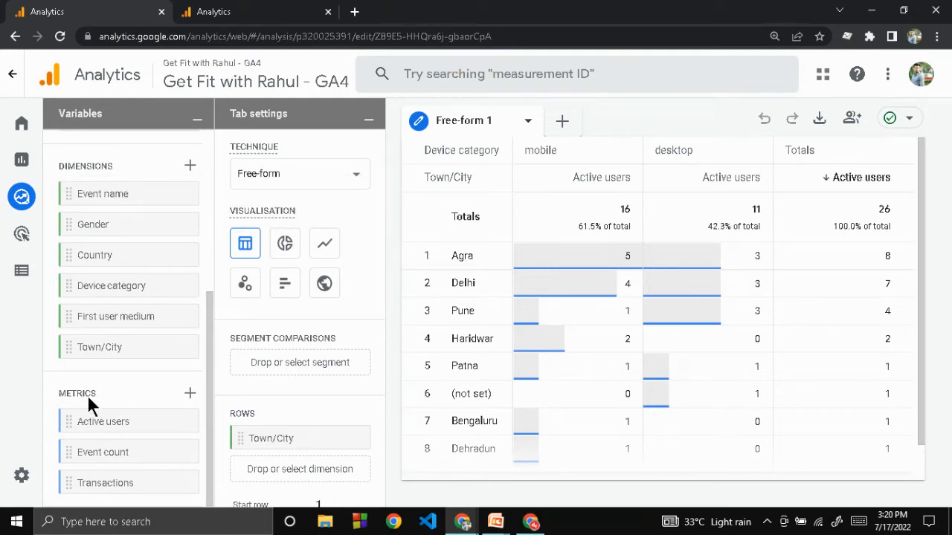
click(190, 169)
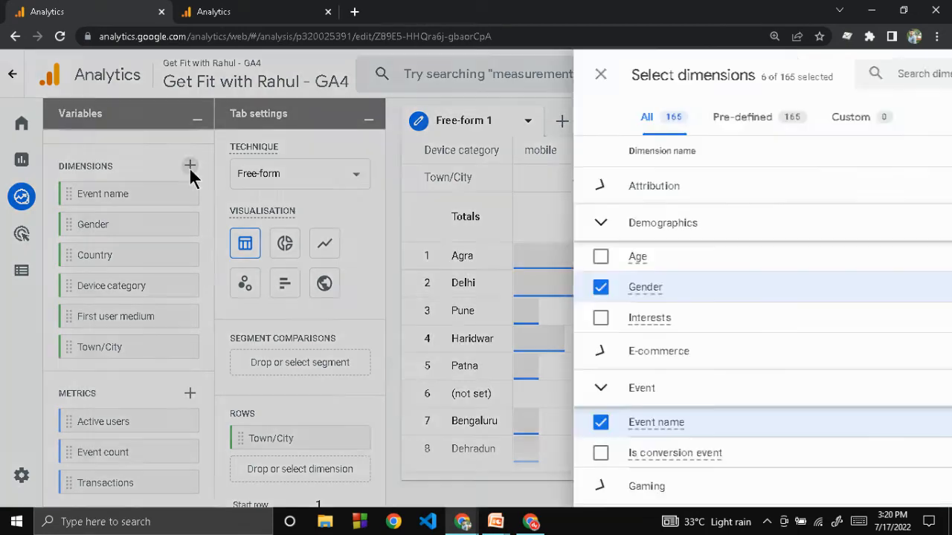
scroll(416, 238, down, 10)
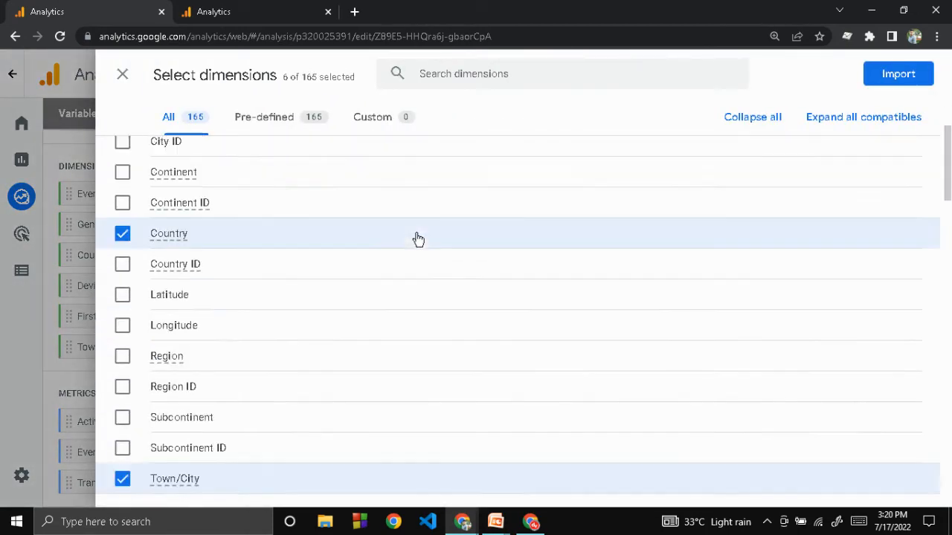
scroll(418, 239, down, 15)
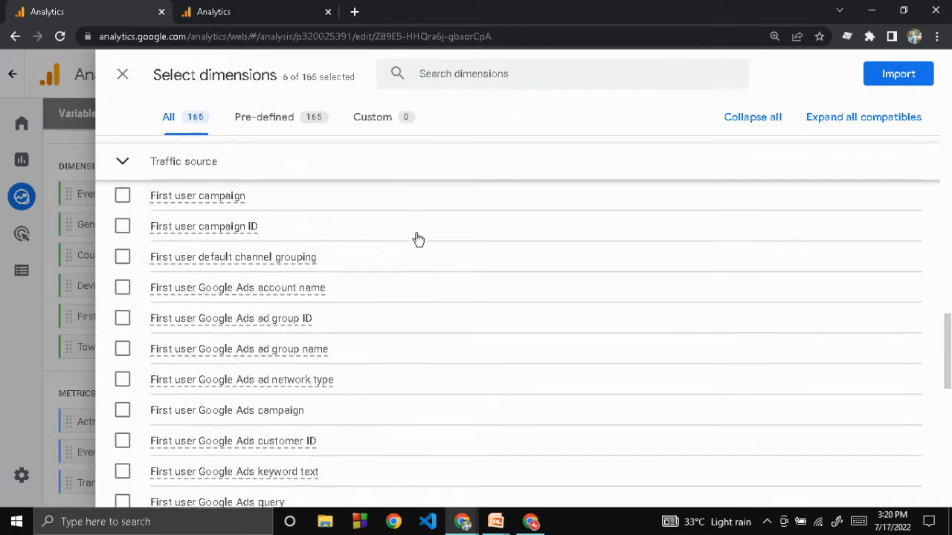
scroll(418, 238, down, 2)
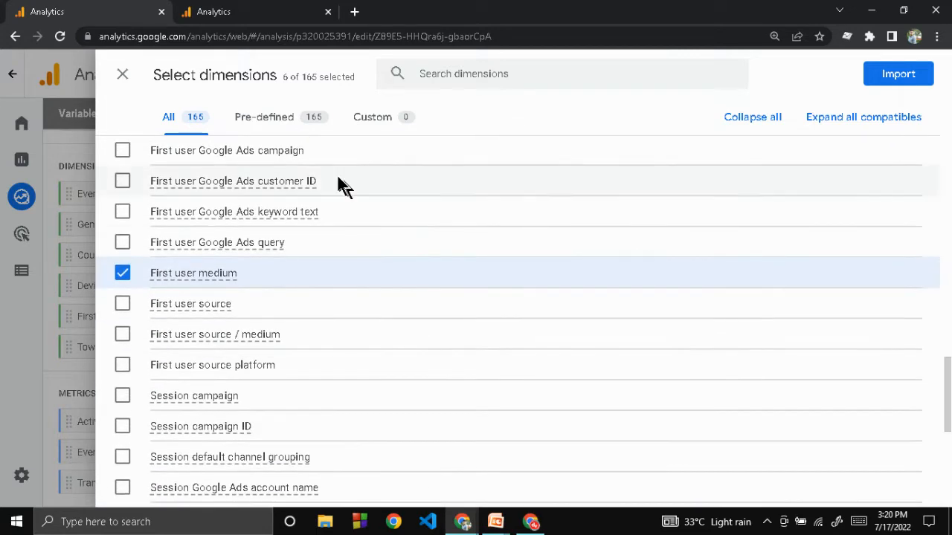
click(270, 134)
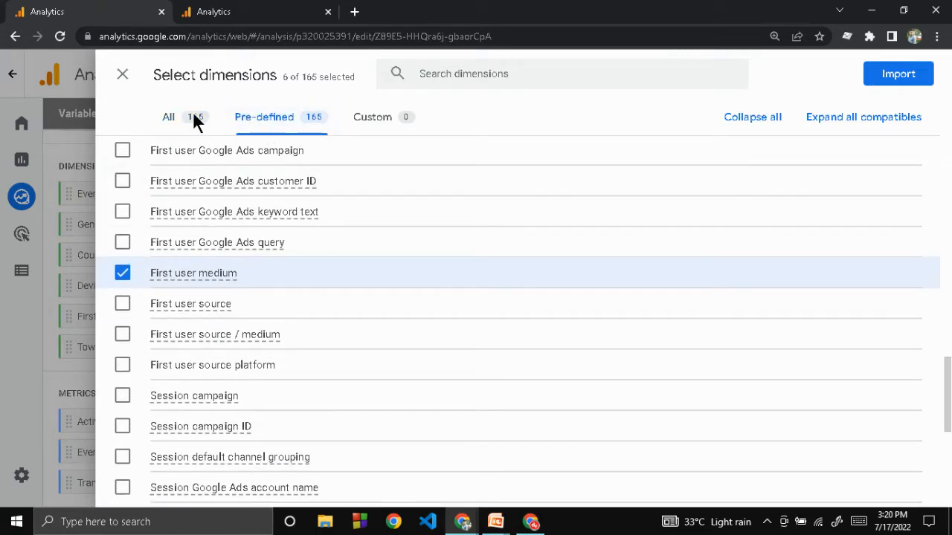
click(370, 126)
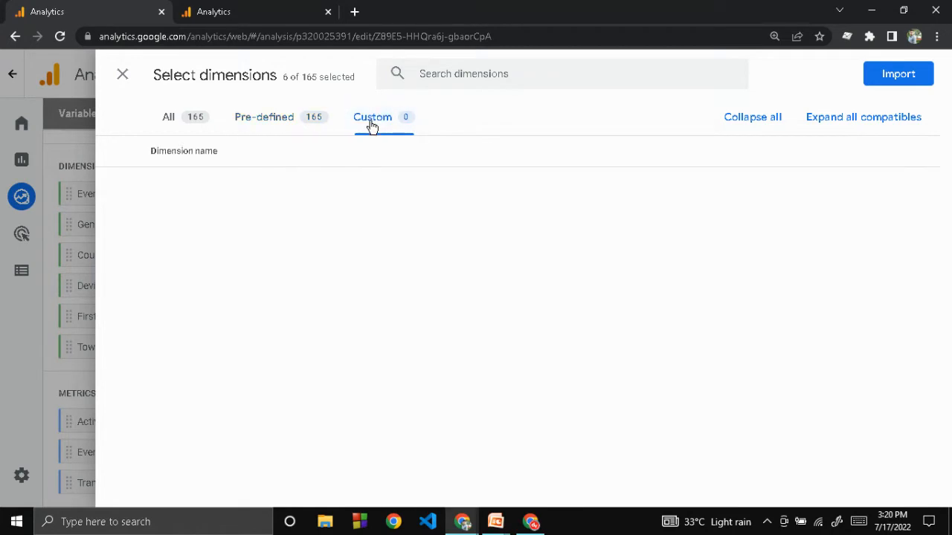
click(299, 119)
scroll(287, 335, down, 3)
scroll(287, 335, down, 4)
scroll(289, 332, up, 7)
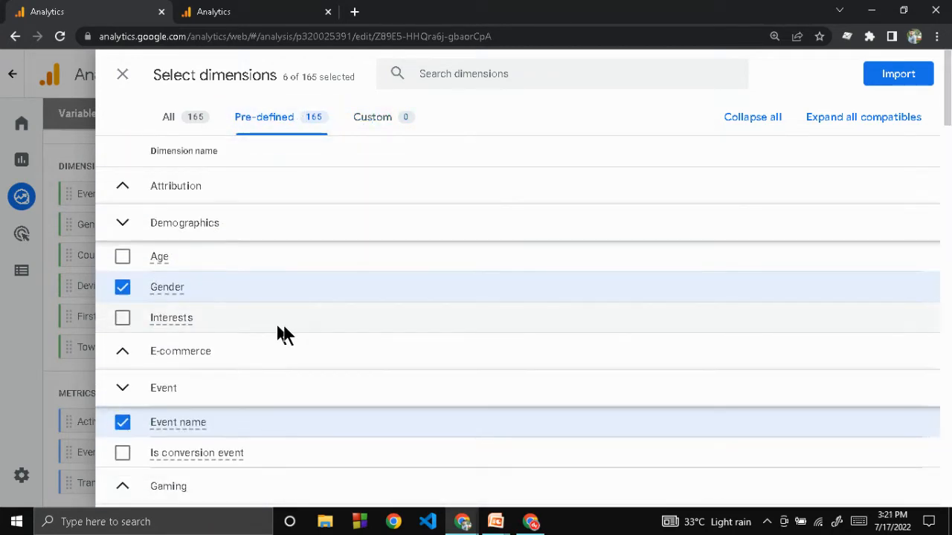
click(123, 75)
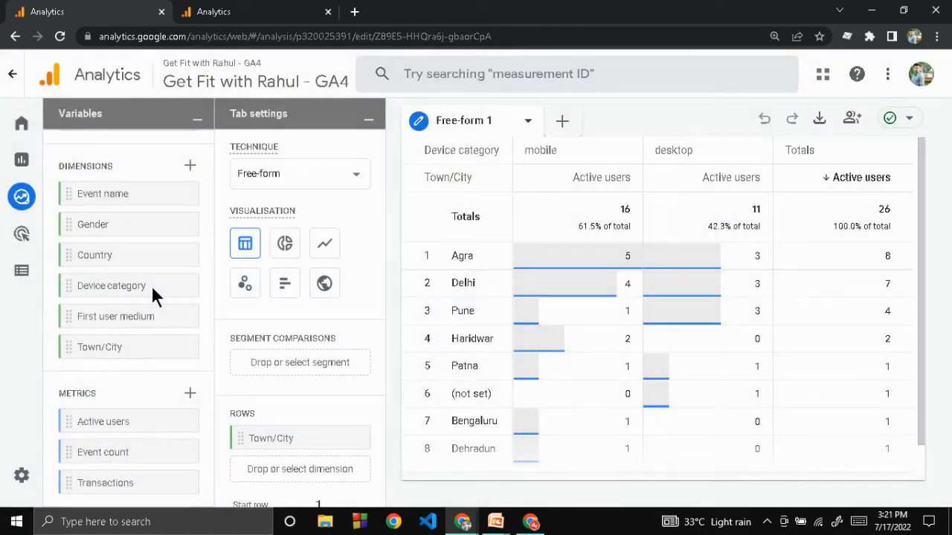
Step: Examine the pre-defined metrics that can be imported into the exploration, including the e-commerce group
click(190, 395)
click(297, 121)
scroll(361, 384, down, 10)
scroll(361, 383, up, 10)
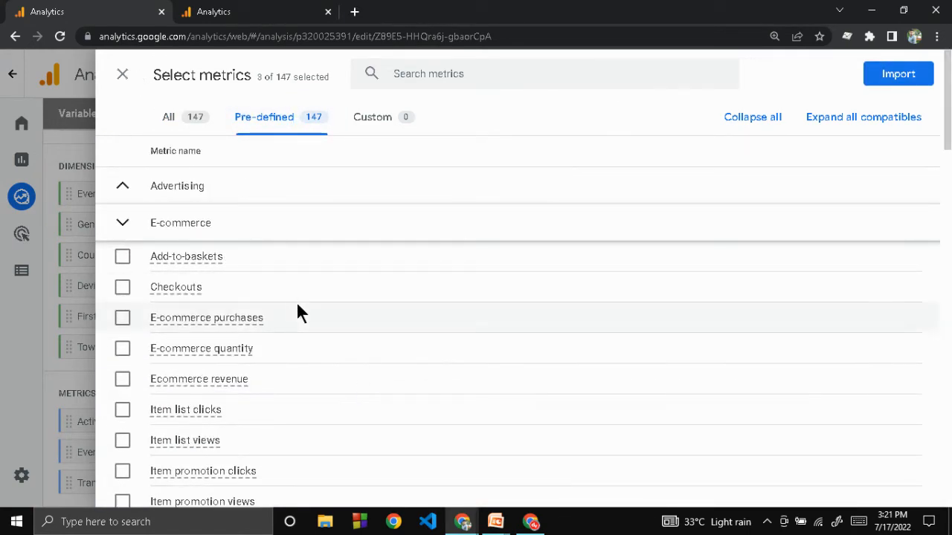
mouse_move(296, 305)
scroll(245, 252, down, 4)
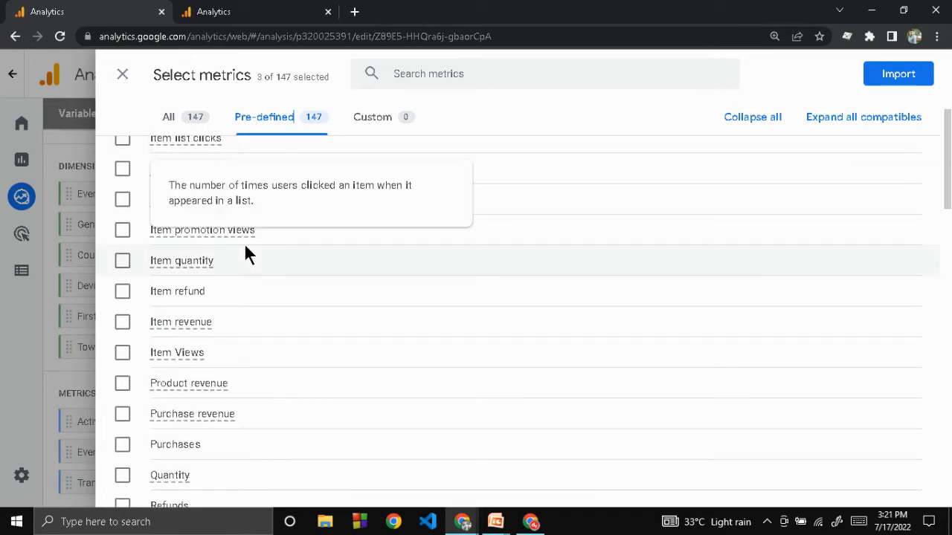
scroll(246, 250, up, 4)
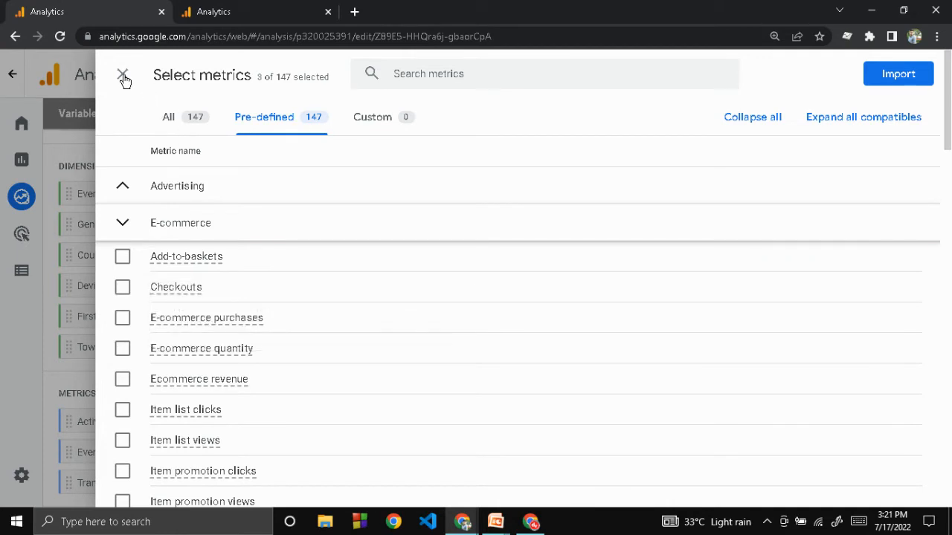
Step: Switch to the PowerPoint slide show, advance to the Custom Dimension slide, and return to Google Analytics in Chrome
key(alt+Tab)
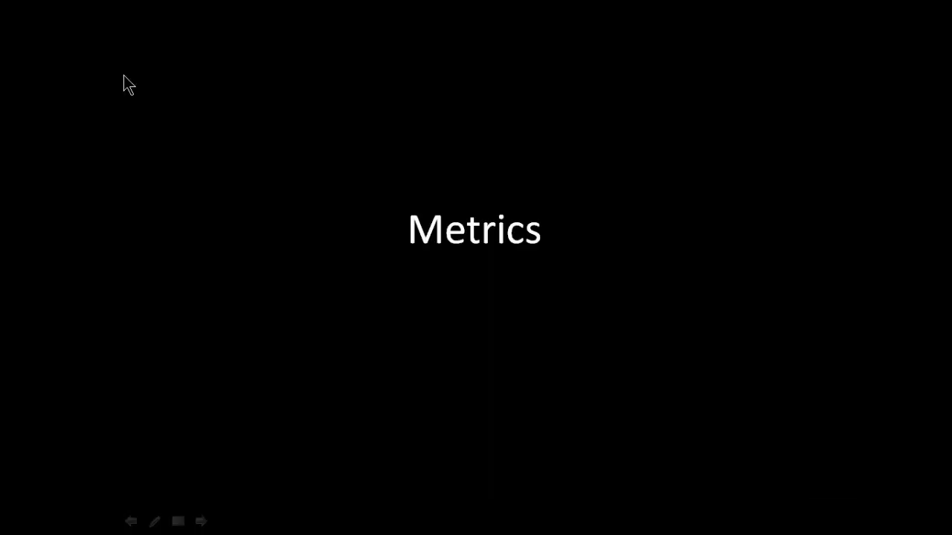
key(Right)
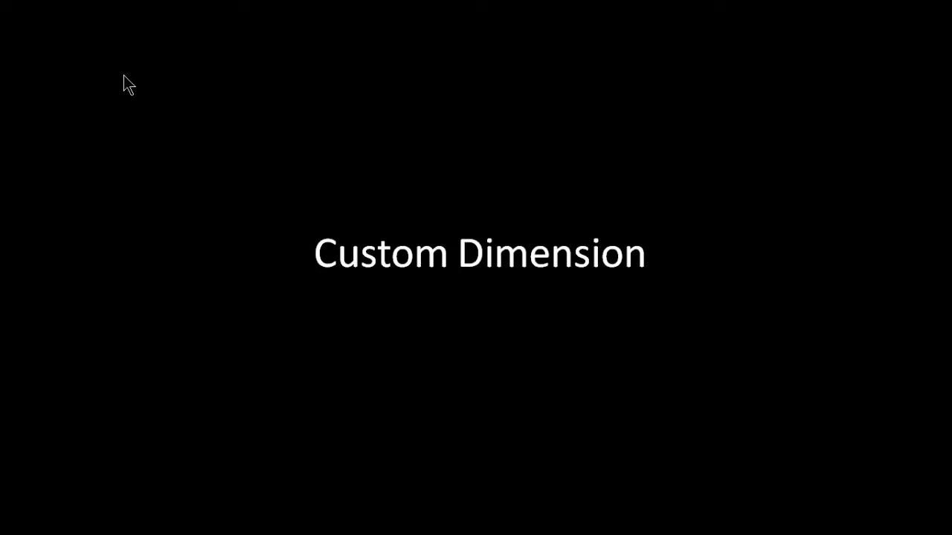
key(alt+Tab)
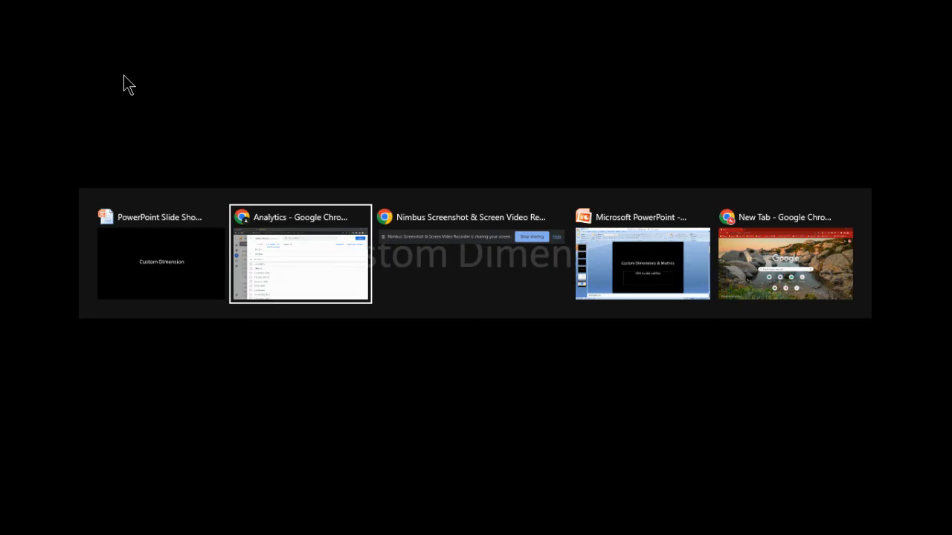
Step: Close the metric picker and open the property's custom definitions, checking both the custom metrics and custom dimensions lists
click(123, 77)
mouse_move(10, 308)
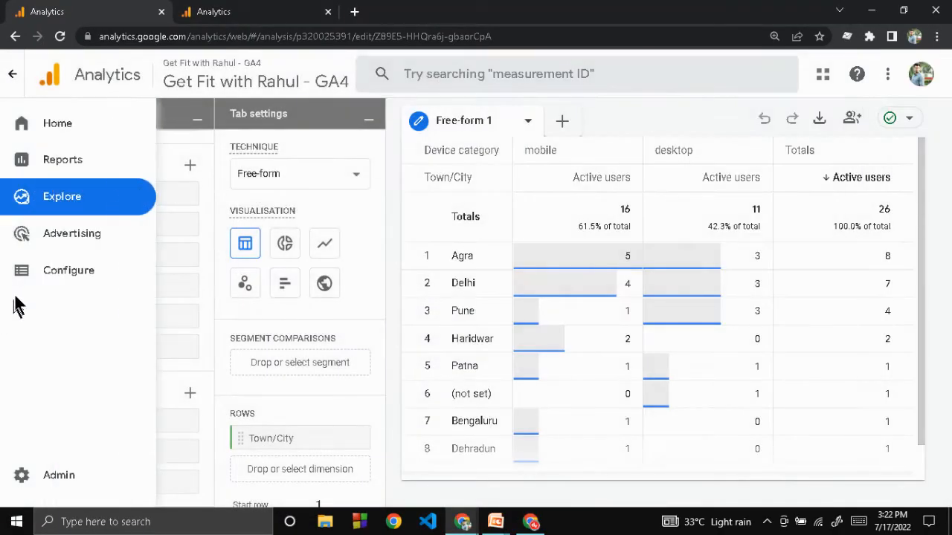
click(49, 276)
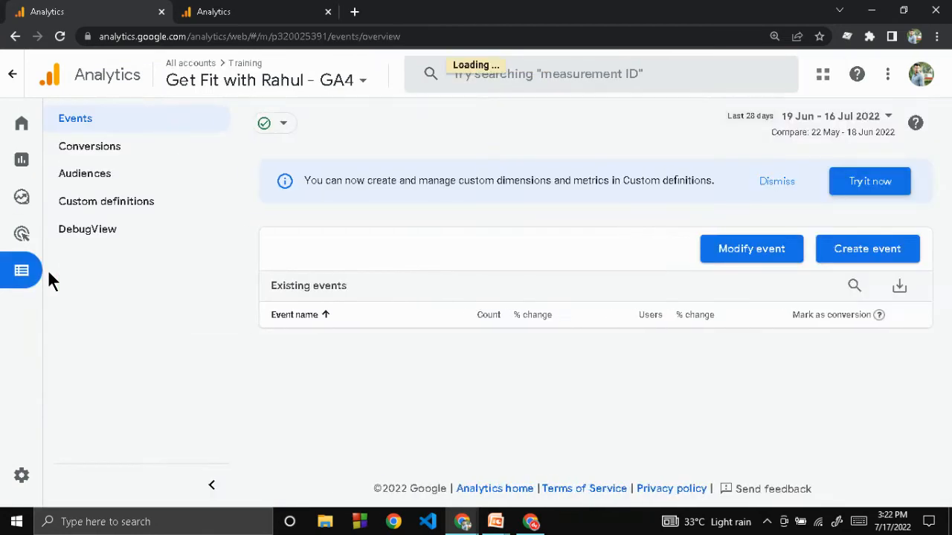
click(127, 208)
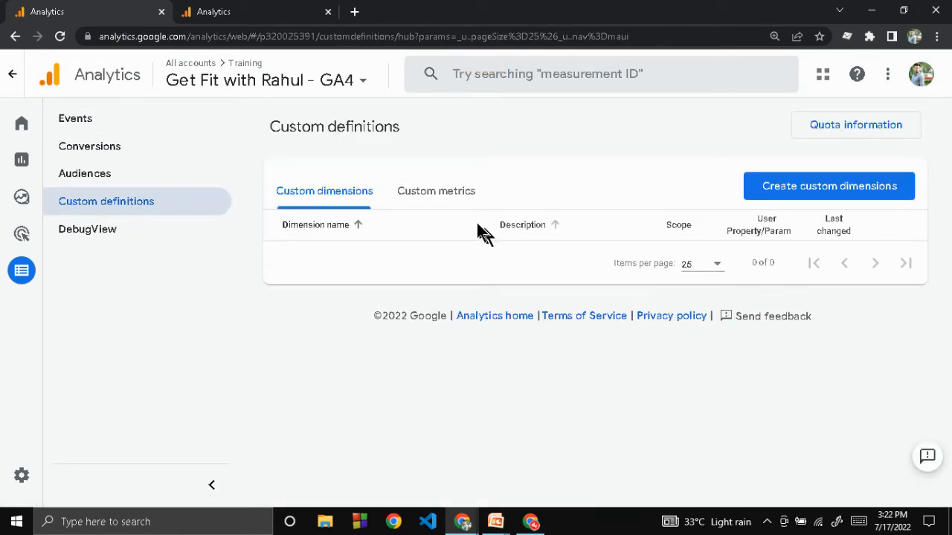
click(445, 203)
click(334, 195)
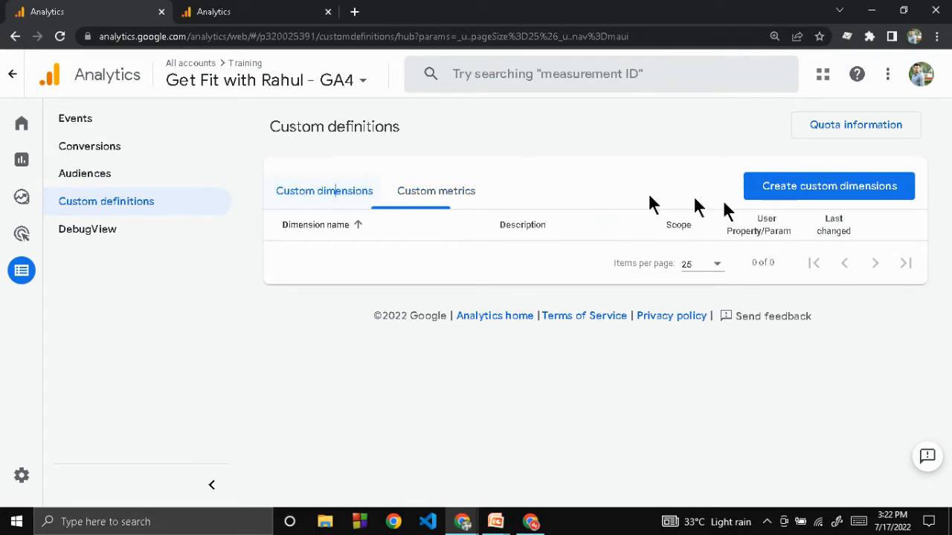
Step: Try out a new custom dimension named All users, check its scope and event parameter fields, and discard the form
click(811, 185)
click(561, 233)
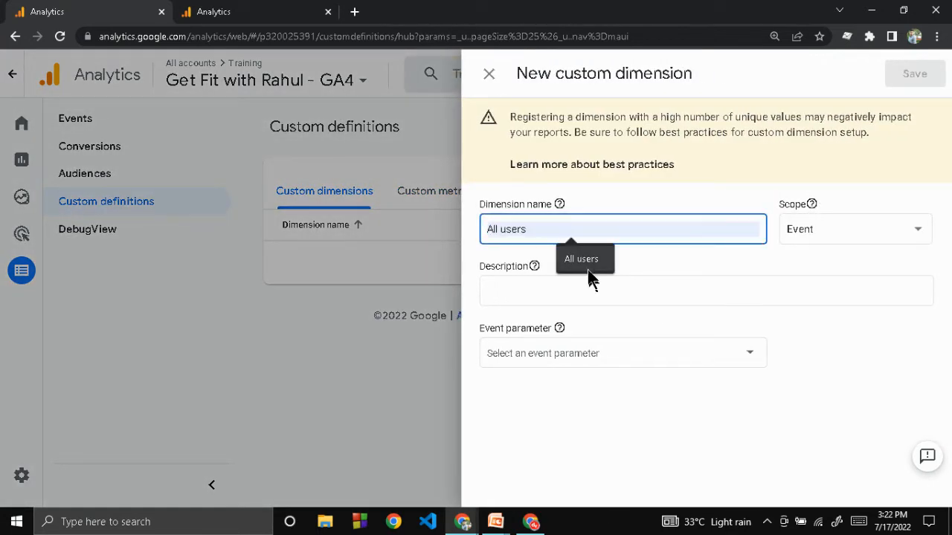
click(584, 264)
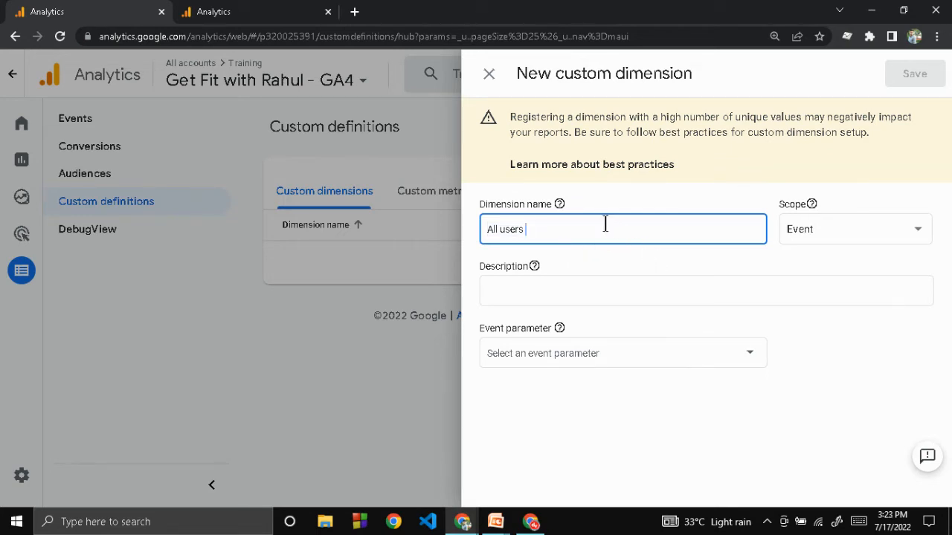
click(819, 233)
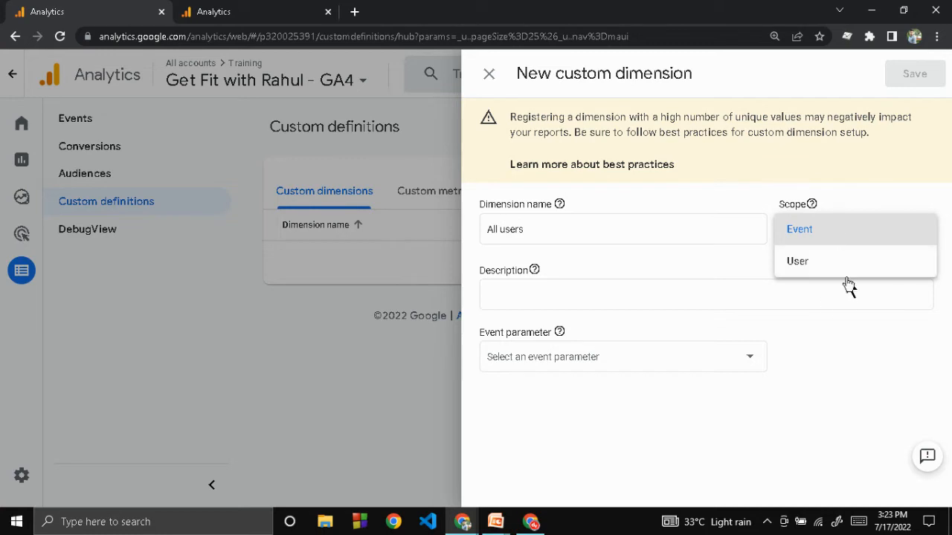
click(671, 298)
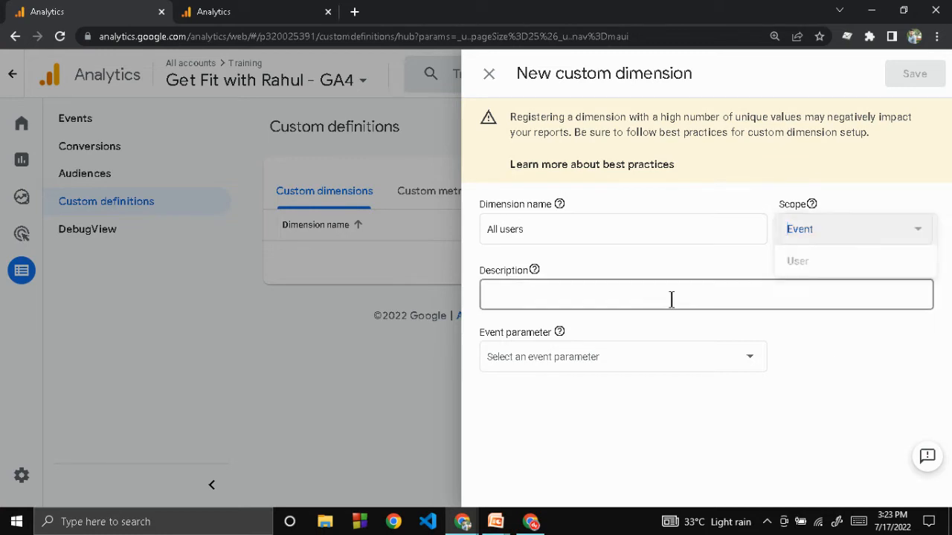
click(572, 366)
click(491, 75)
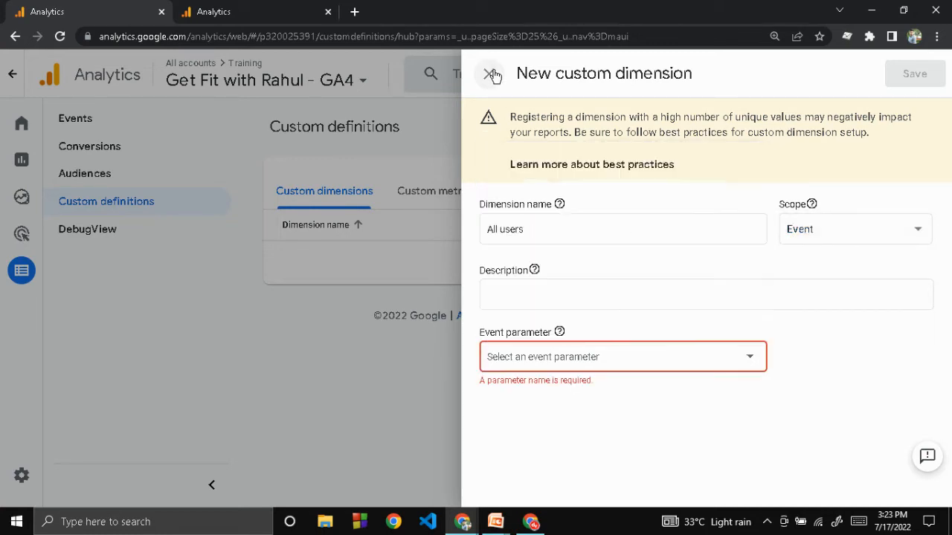
Step: Start a new custom metric and examine its name, scope and event parameter fields
click(444, 195)
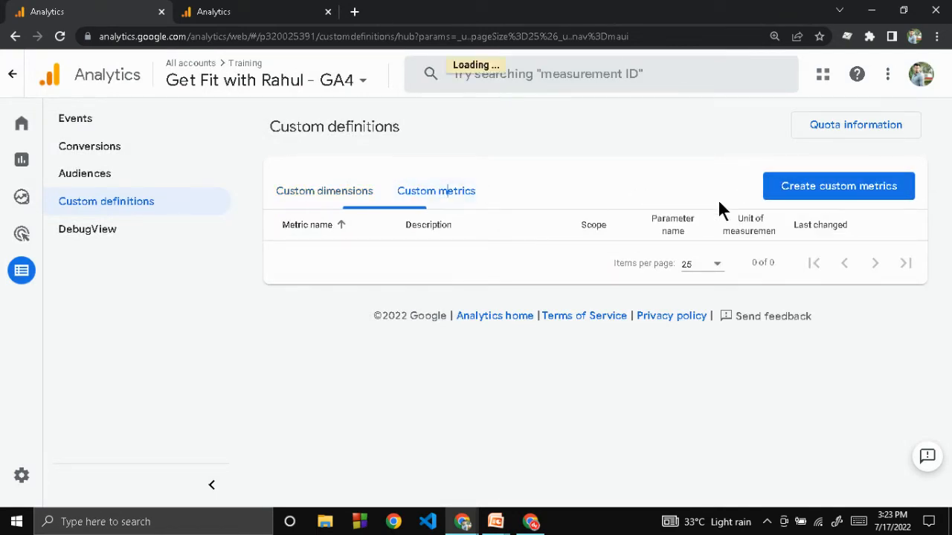
click(770, 186)
click(599, 141)
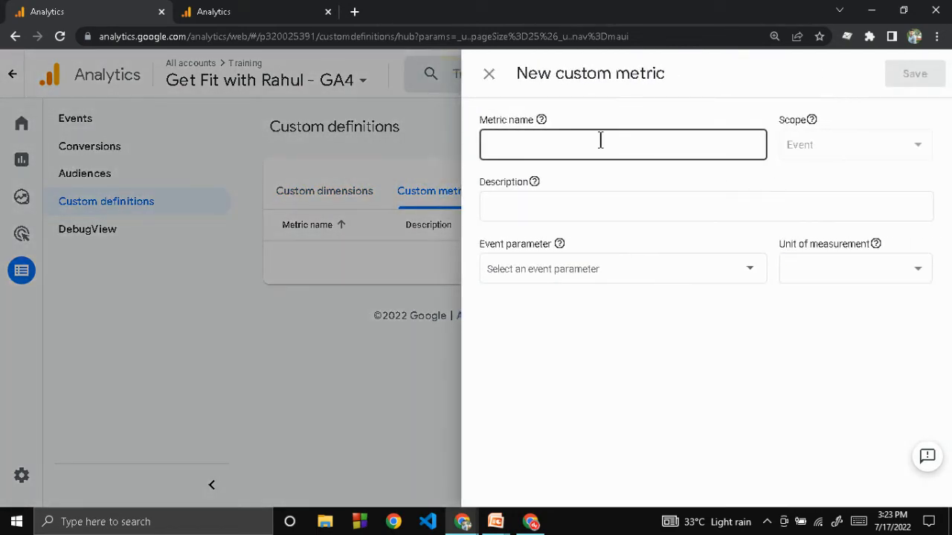
click(832, 149)
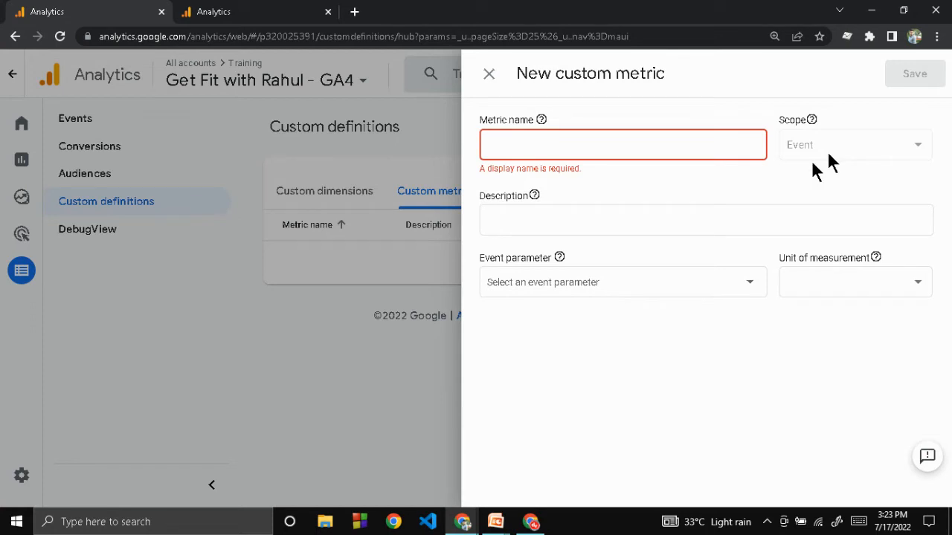
click(574, 280)
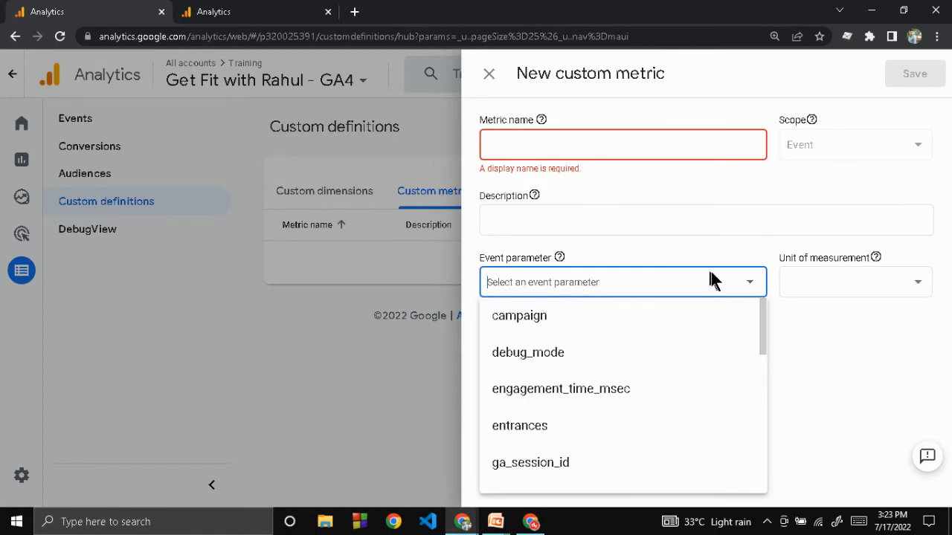
scroll(556, 383, down, 1)
Step: Examine the standard, currency, distance and time units of measurement offered for the new custom metric
click(808, 295)
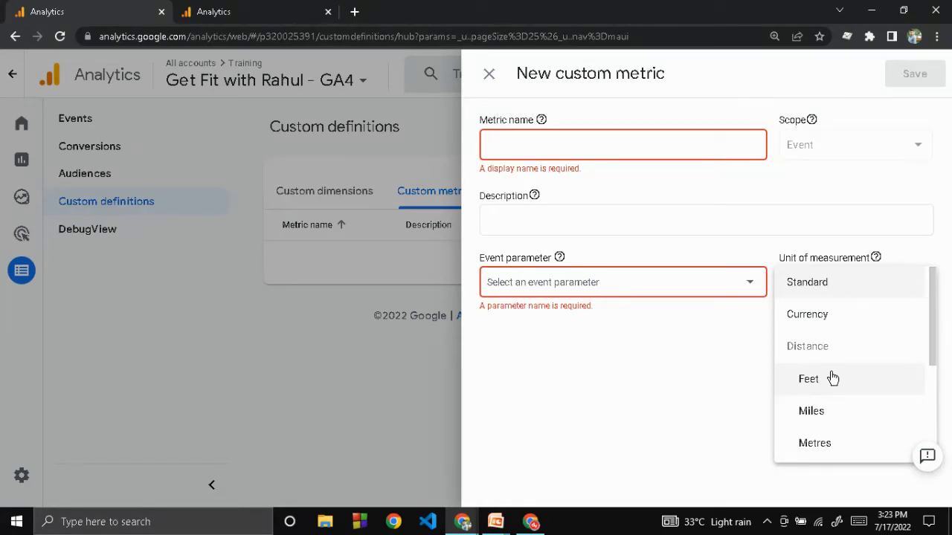
scroll(832, 379, down, 3)
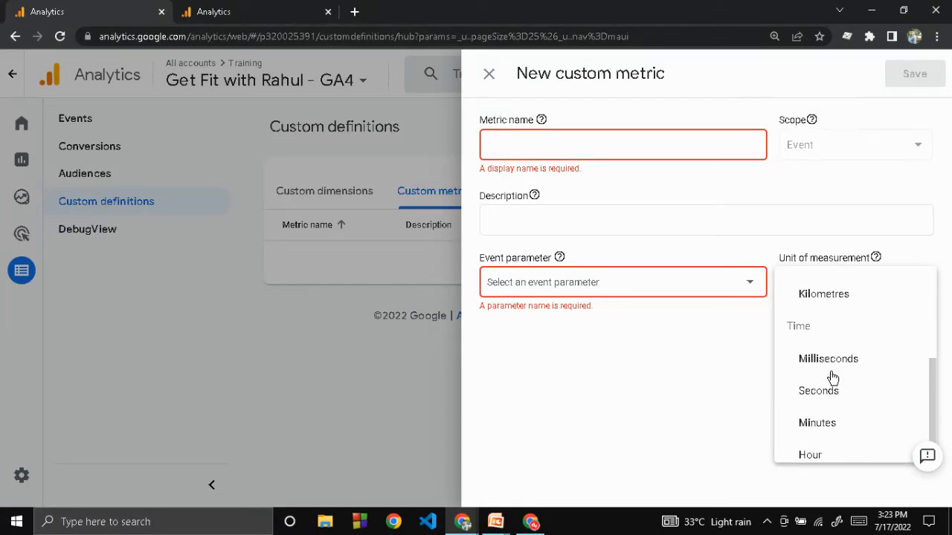
scroll(832, 379, up, 2)
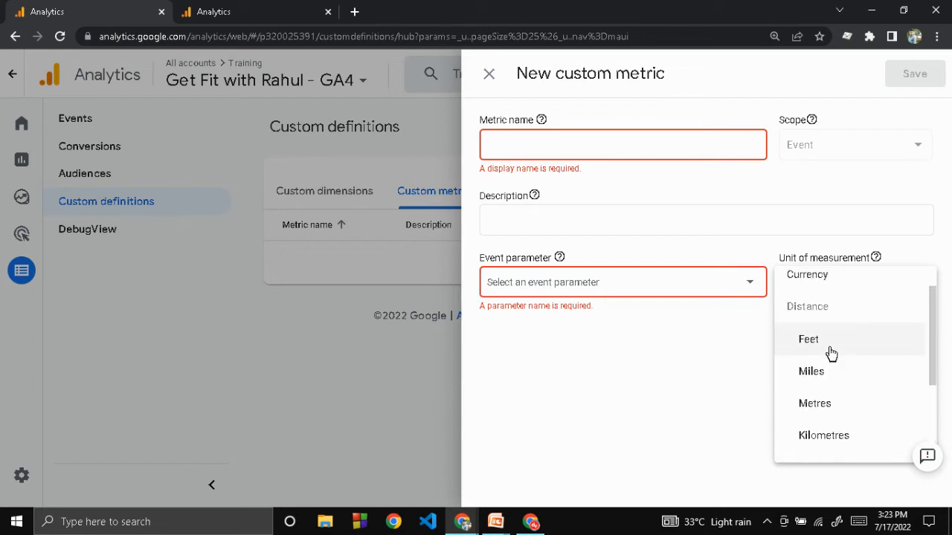
scroll(828, 357, down, 1)
scroll(829, 361, down, 2)
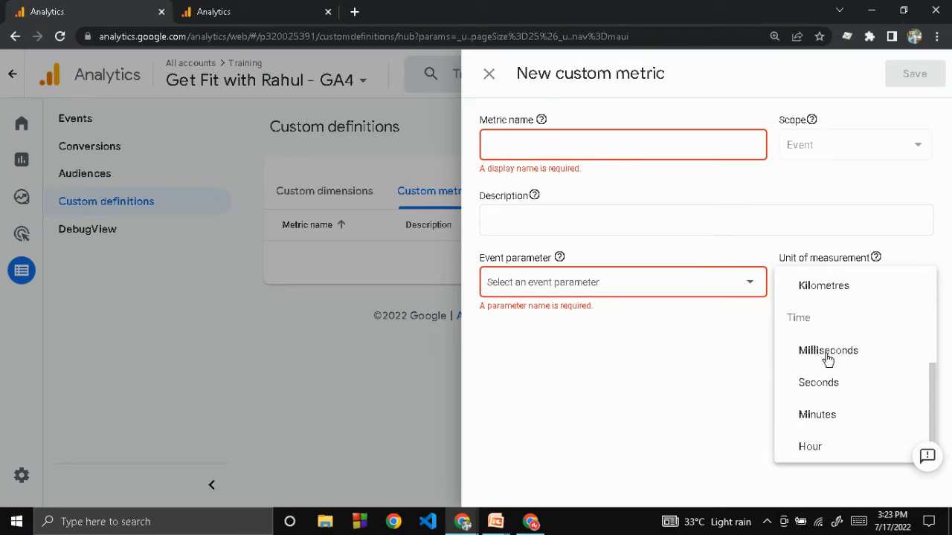
scroll(828, 359, up, 3)
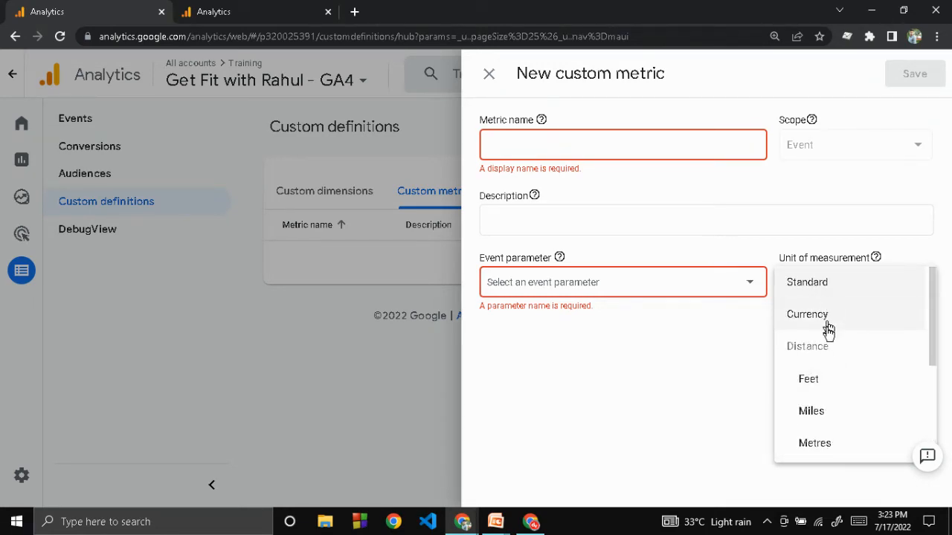
Step: Discard the new custom metric form and switch to the All Web Site Data view of the Training account's Universal Analytics property
click(679, 378)
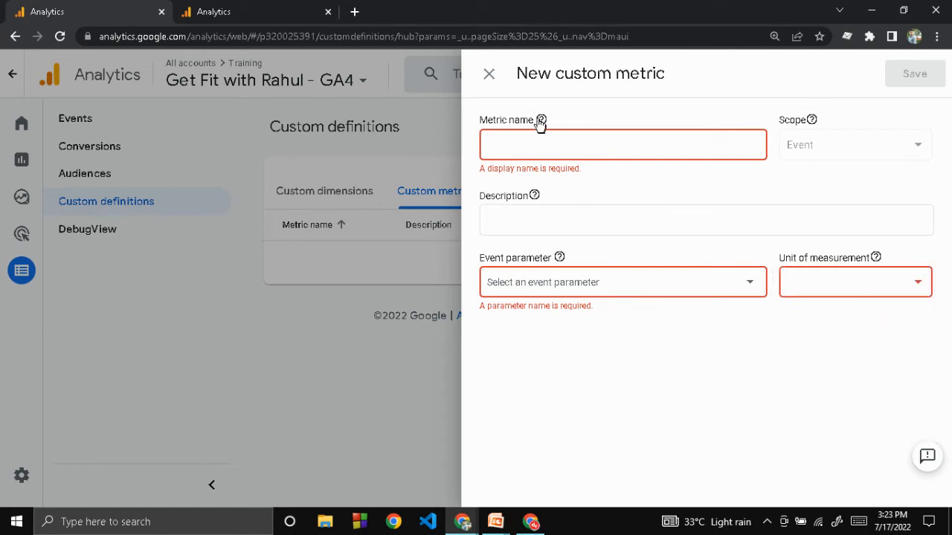
click(489, 73)
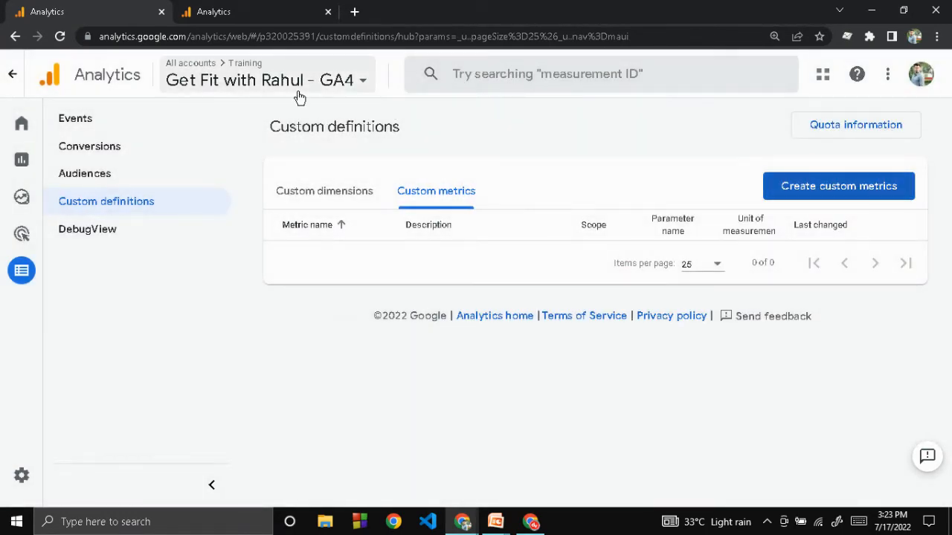
click(299, 97)
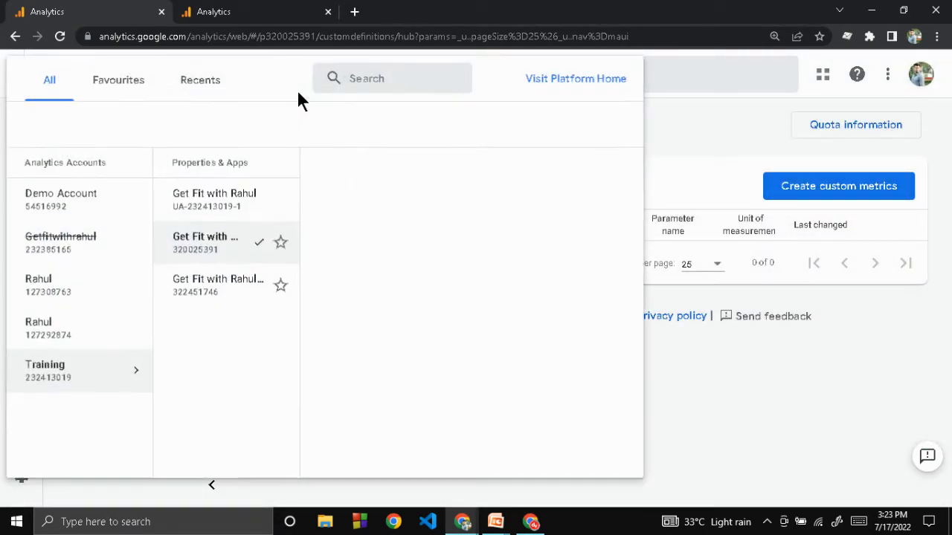
click(230, 197)
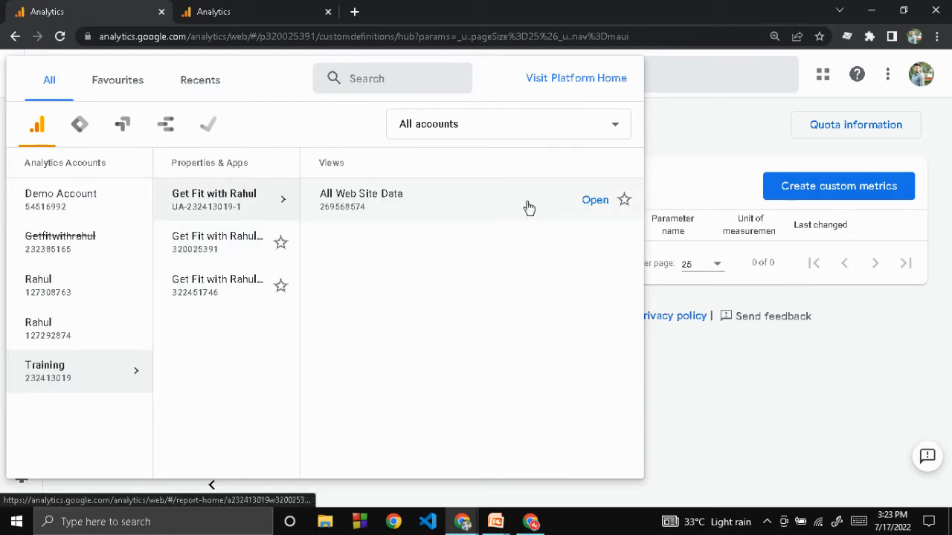
click(528, 208)
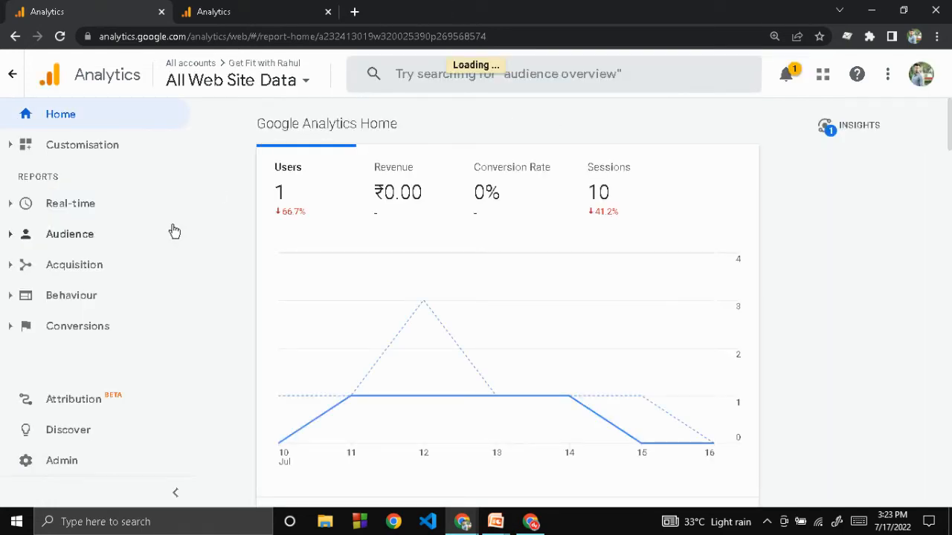
Step: Open the Universal Analytics property's custom dimensions list from its admin settings
click(55, 461)
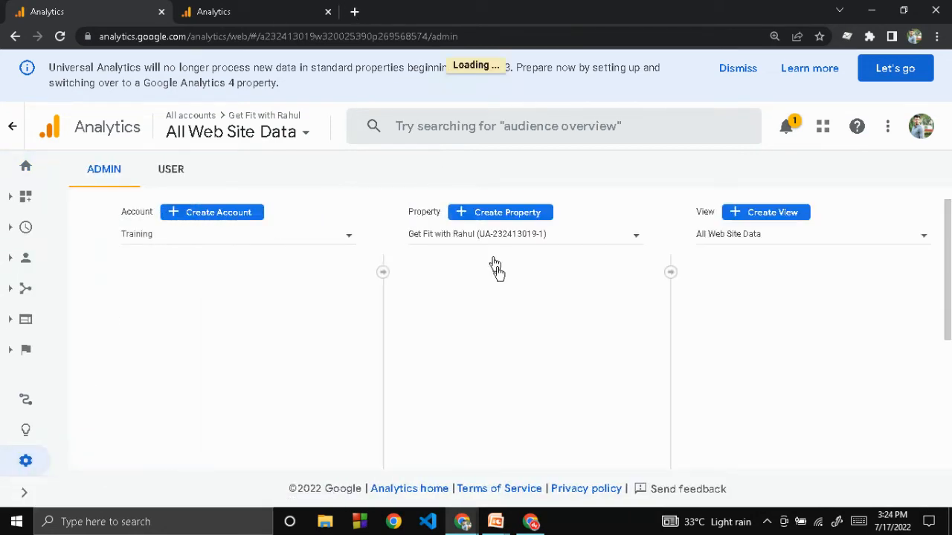
scroll(500, 275, down, 6)
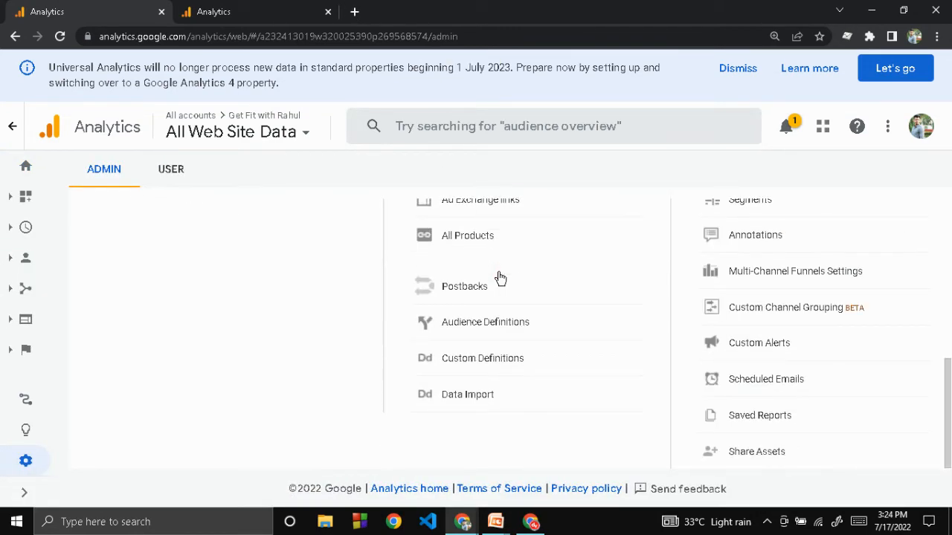
scroll(480, 294, up, 1)
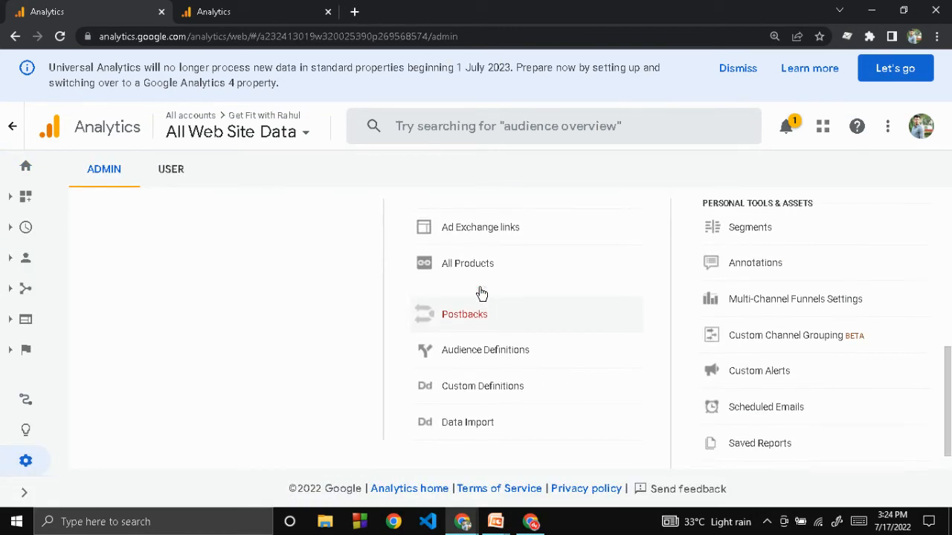
click(476, 389)
scroll(474, 389, down, 1)
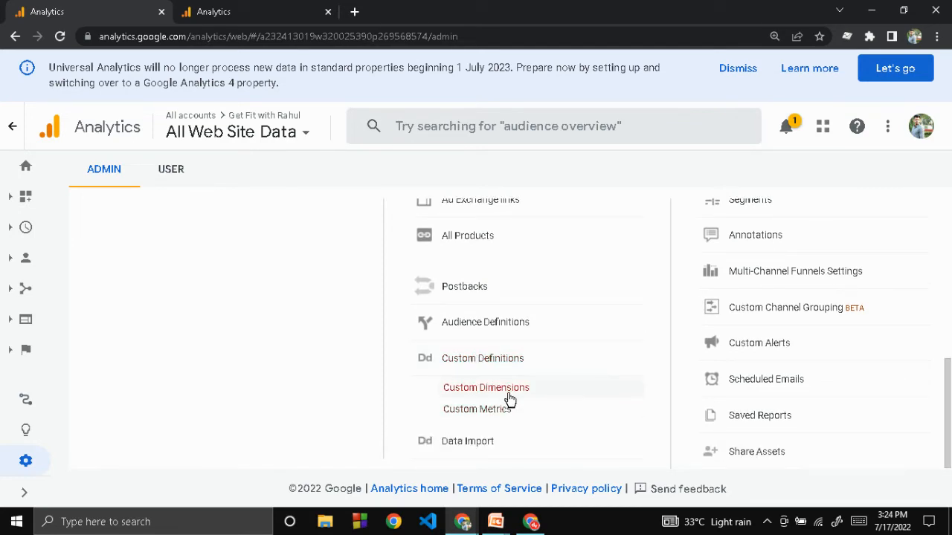
click(509, 392)
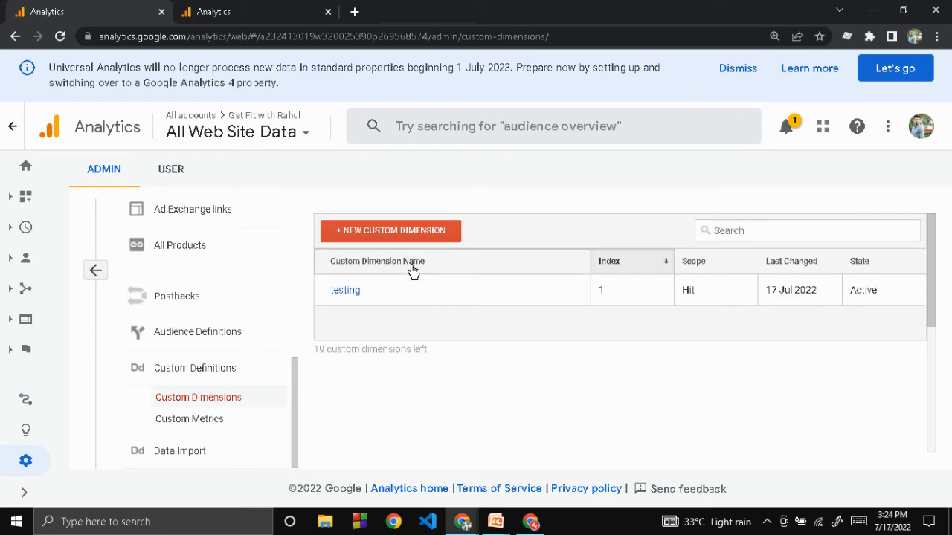
Step: Start a new custom dimension, examine the Hit, Session, User and Product scope options, and leave the form without creating it
click(391, 240)
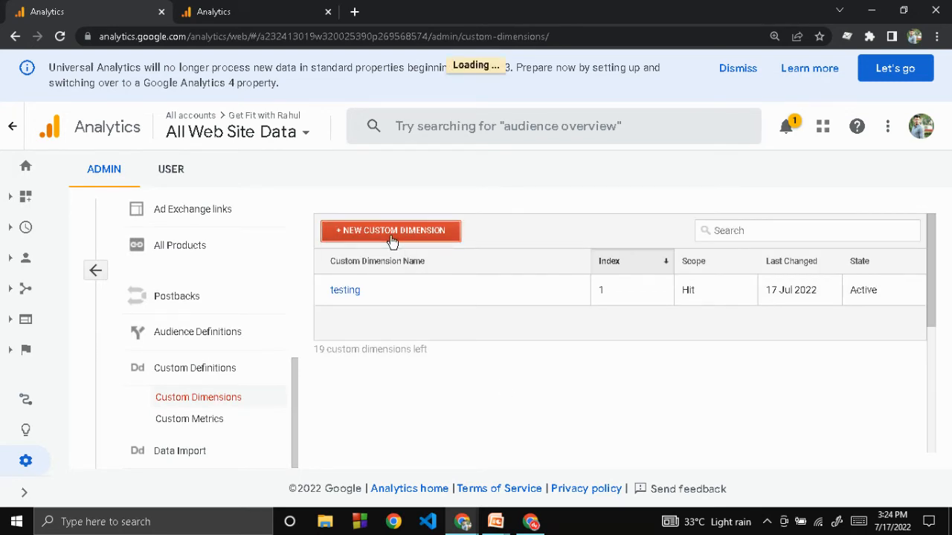
click(468, 271)
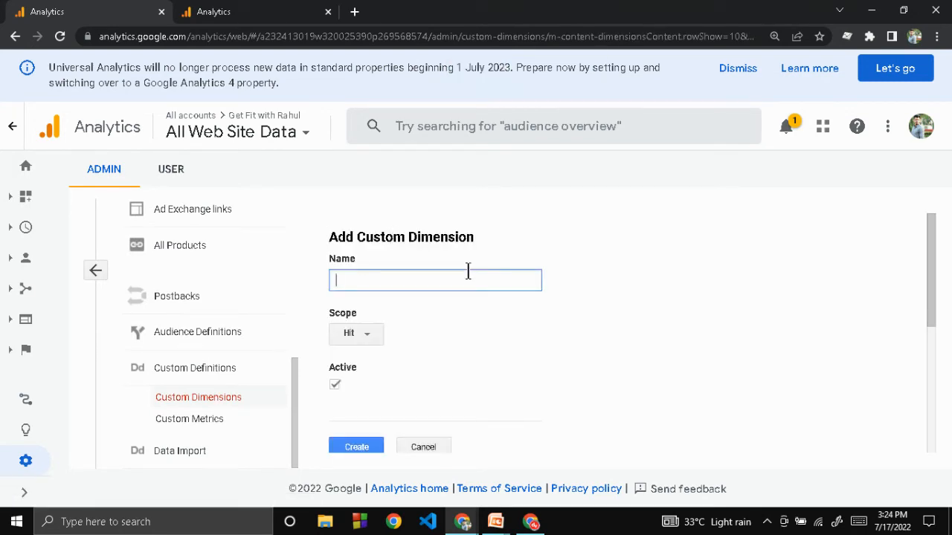
click(347, 334)
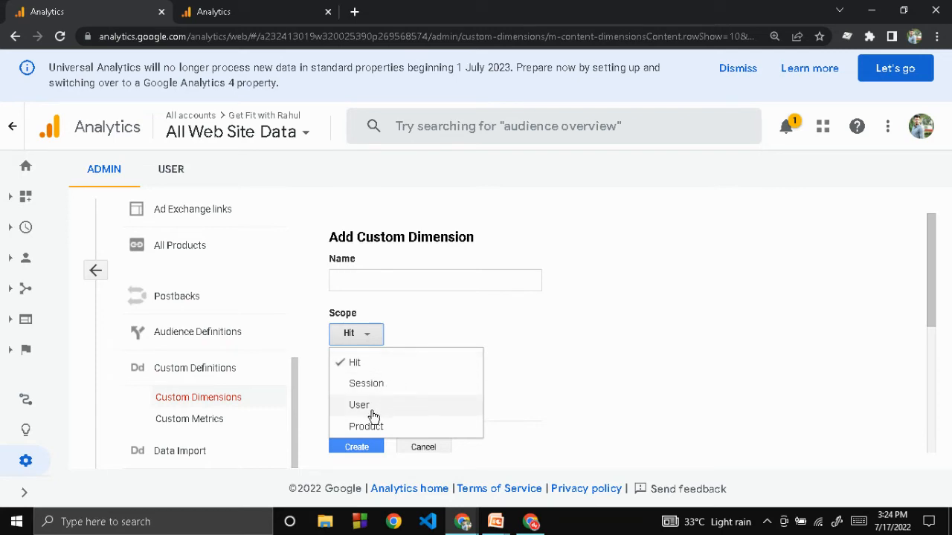
click(523, 365)
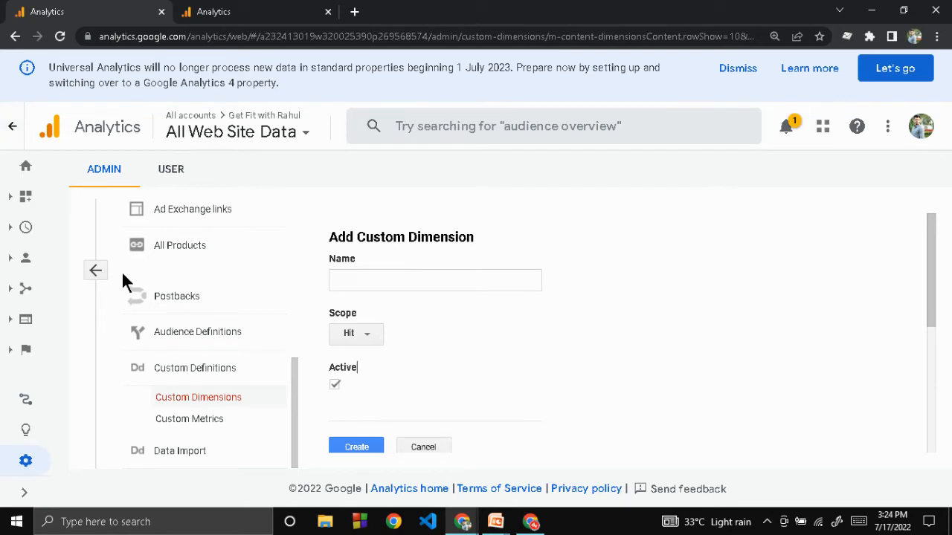
click(93, 271)
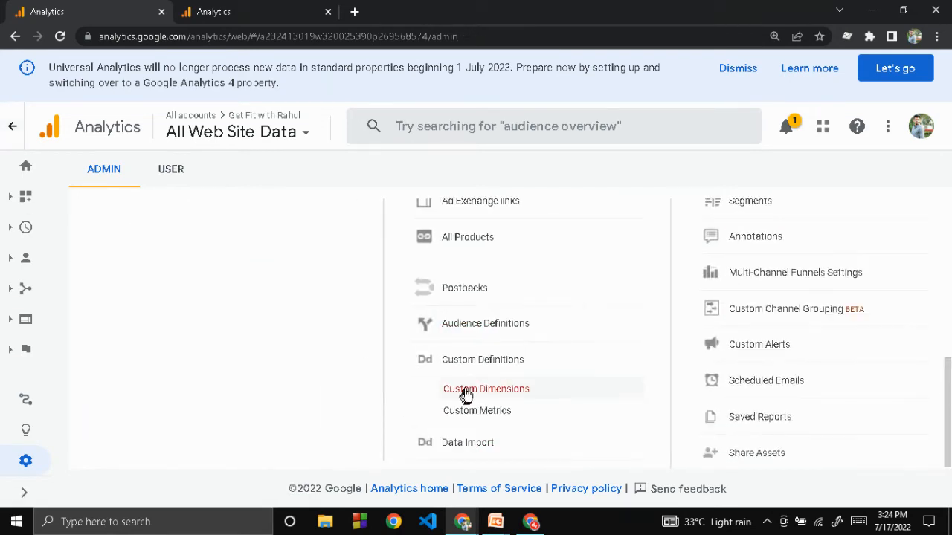
Step: Open the Universal Analytics custom metrics, start a new one, and examine its fields and the Hit and Product scope options
click(467, 413)
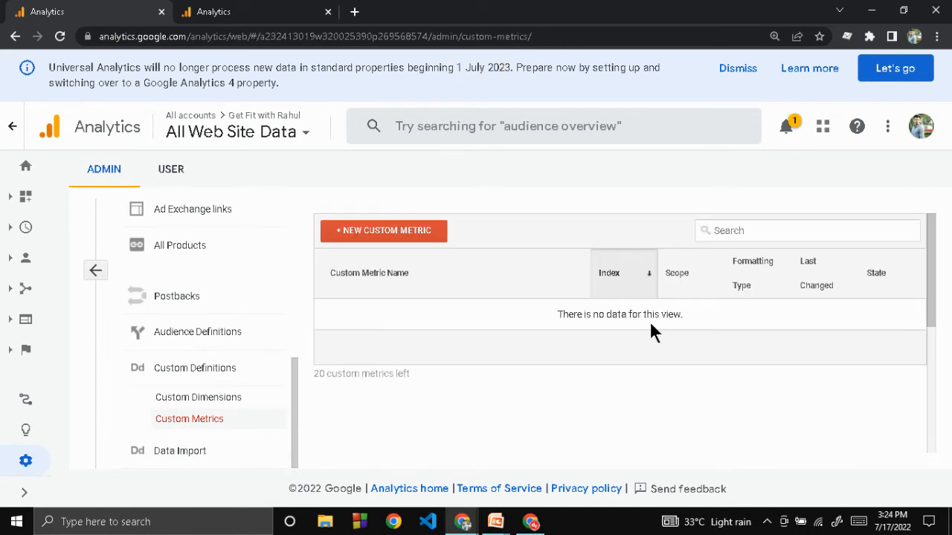
click(401, 233)
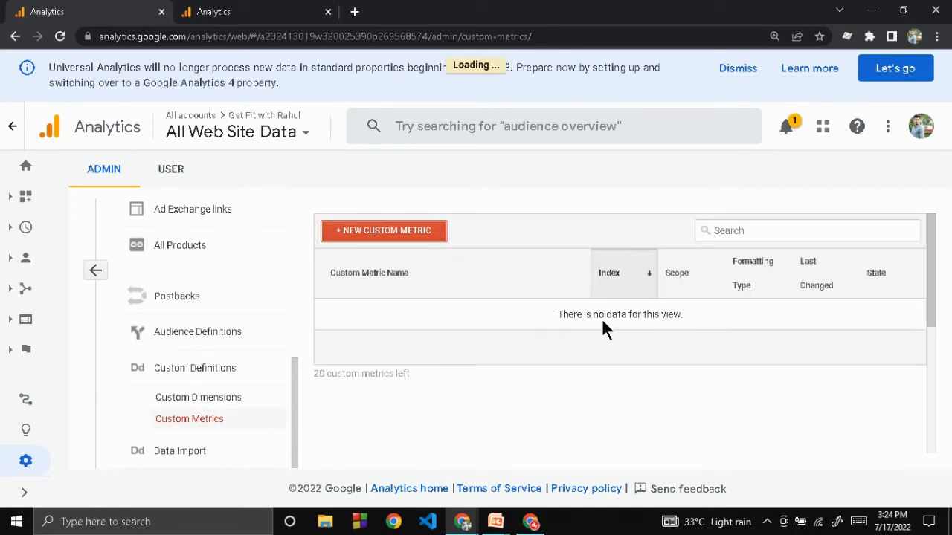
scroll(602, 318, down, 2)
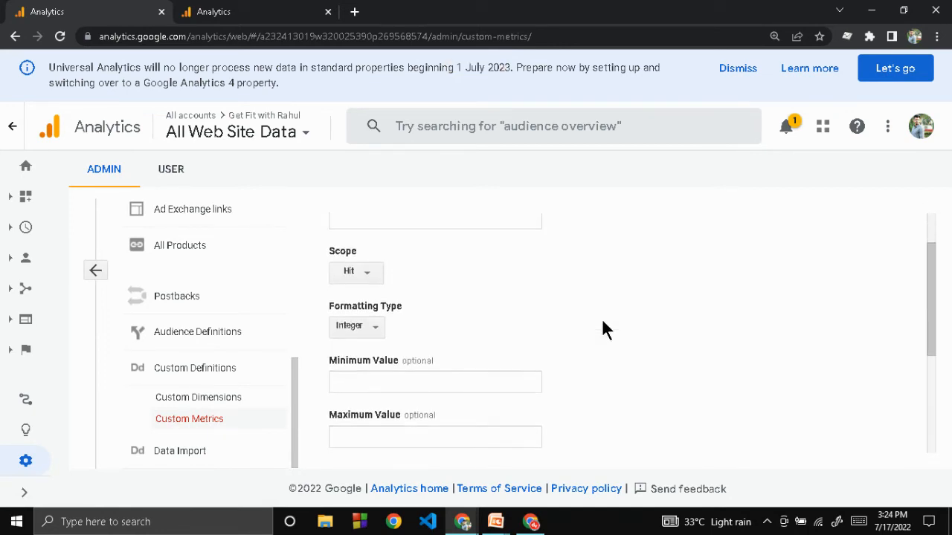
scroll(522, 250, up, 2)
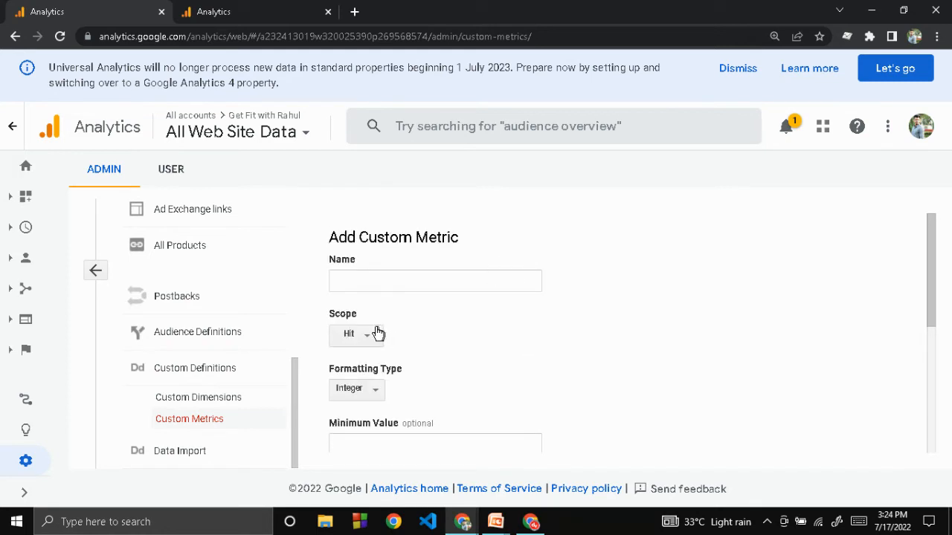
scroll(538, 319, down, 2)
click(364, 252)
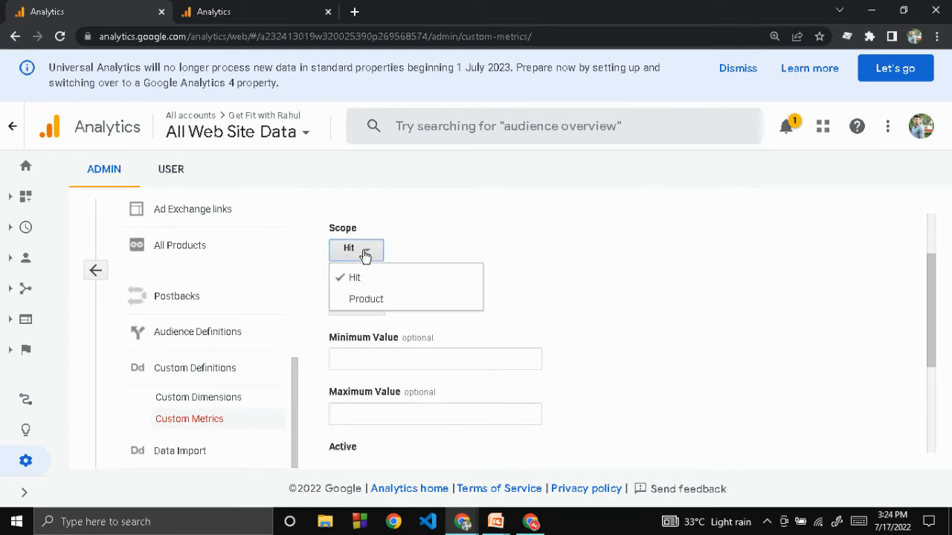
click(364, 256)
click(365, 256)
click(594, 241)
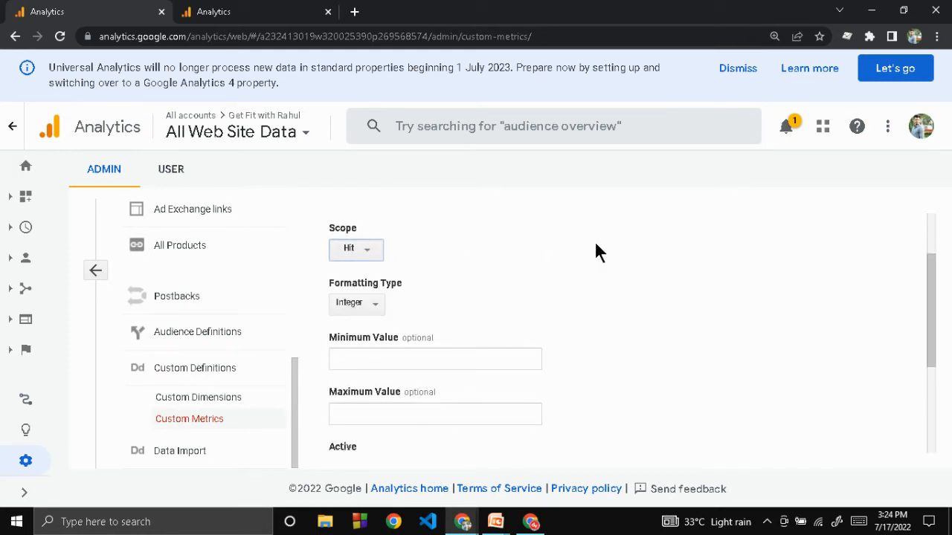
Step: Examine the new metric's formatting types, minimum and maximum values and active setting, and leave the form without creating it
drag(594, 240, 396, 292)
click(365, 302)
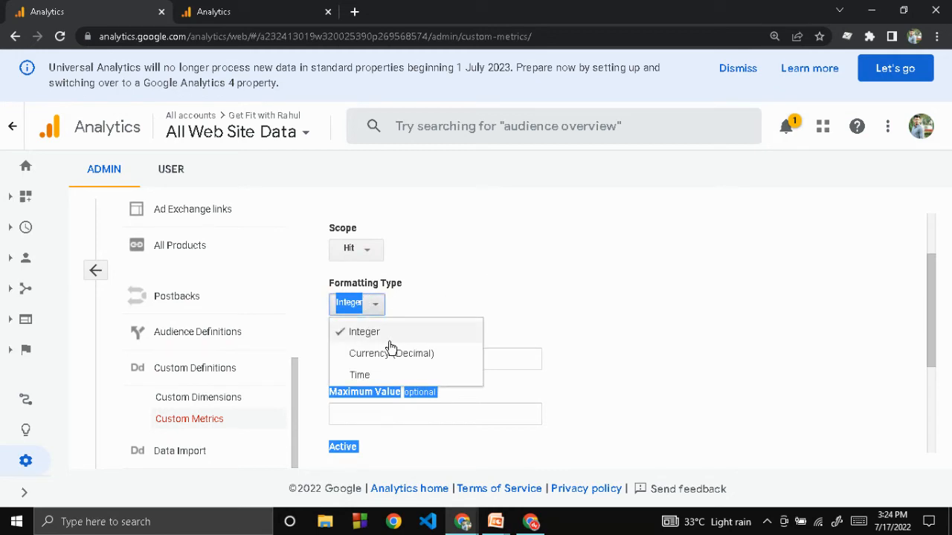
click(559, 270)
scroll(557, 270, down, 1)
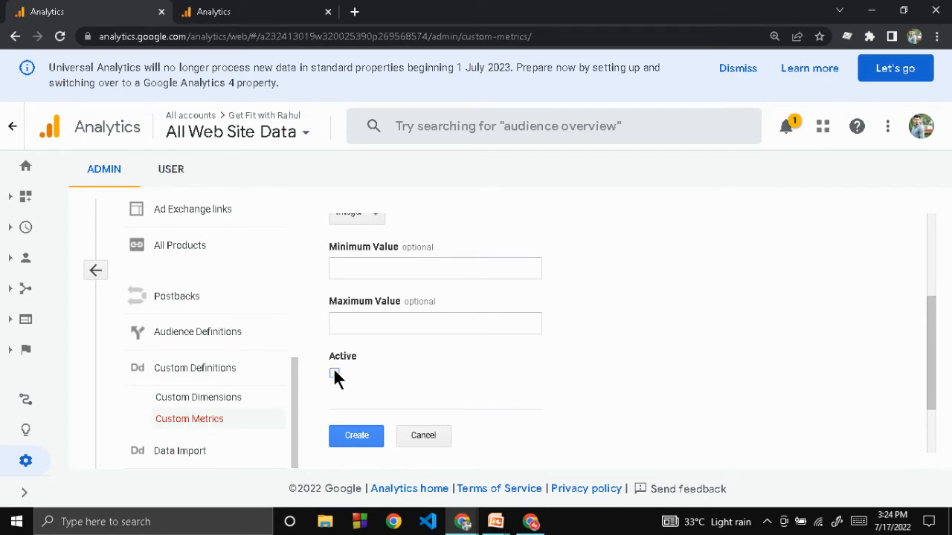
click(98, 270)
Step: Switch to the demo account's custom definitions and review its custom metrics and dimensions, including the description of member_level
click(245, 11)
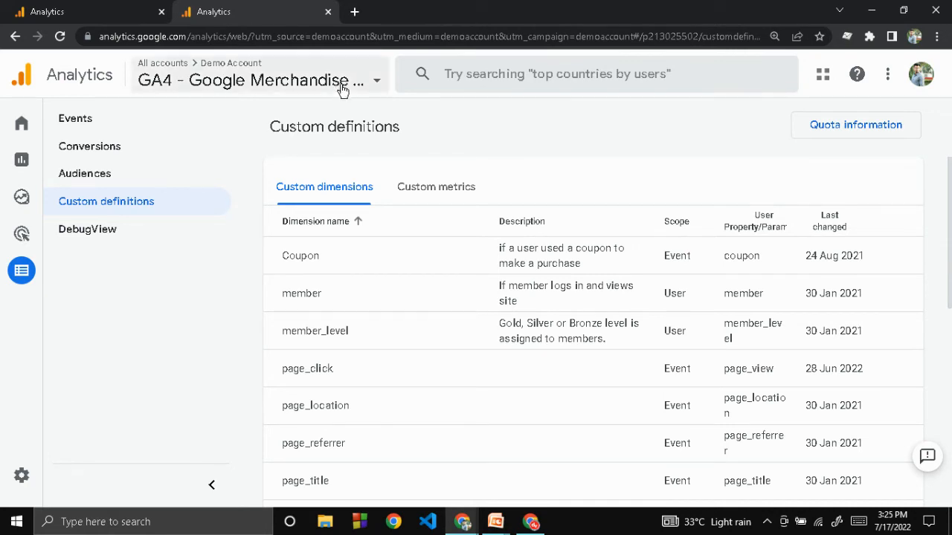
click(431, 197)
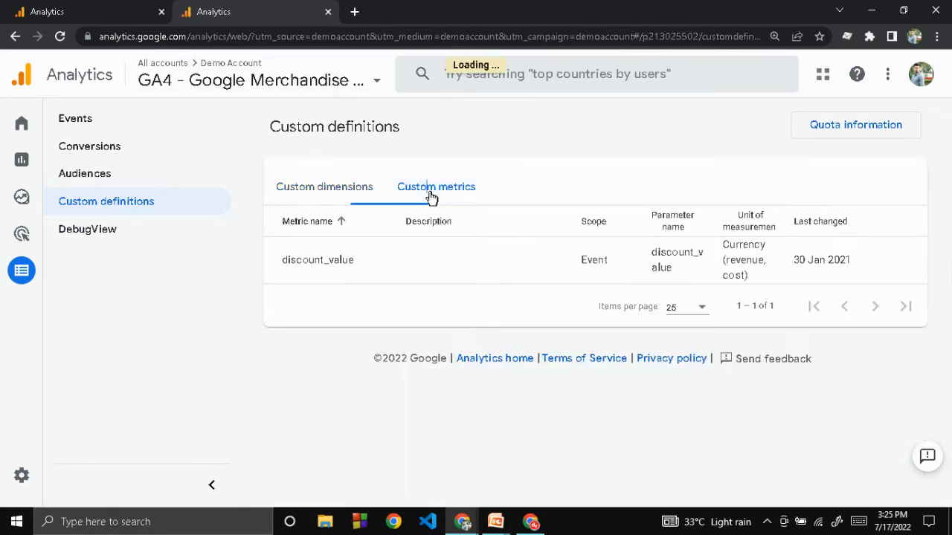
click(298, 195)
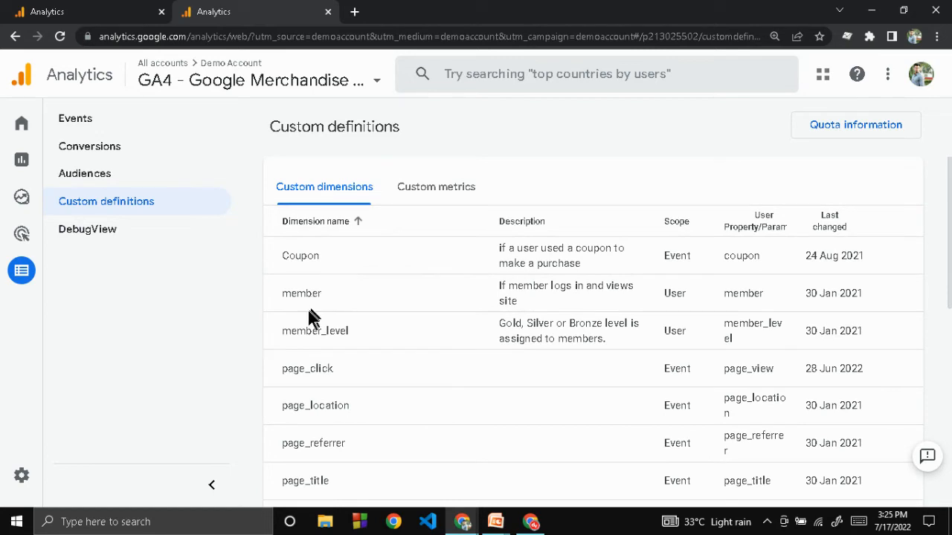
drag(283, 330, 360, 335)
drag(495, 322, 615, 340)
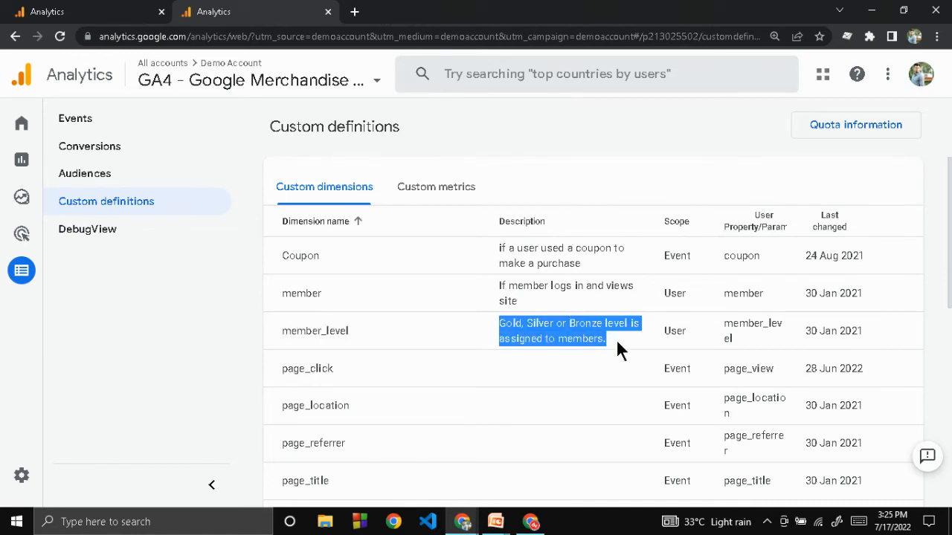
click(250, 355)
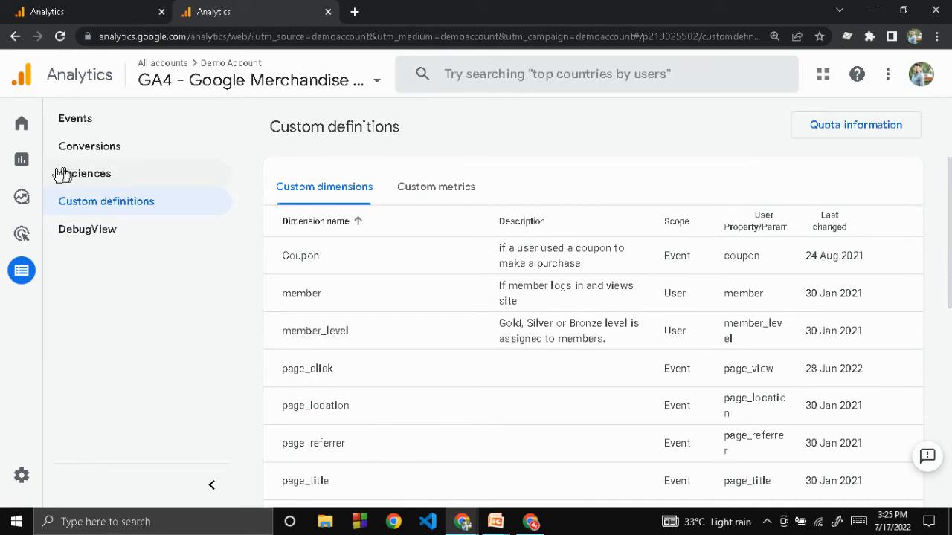
Step: Open the shared Free form exploration in the demo property and examine the dimensions and metrics among its variables
click(16, 200)
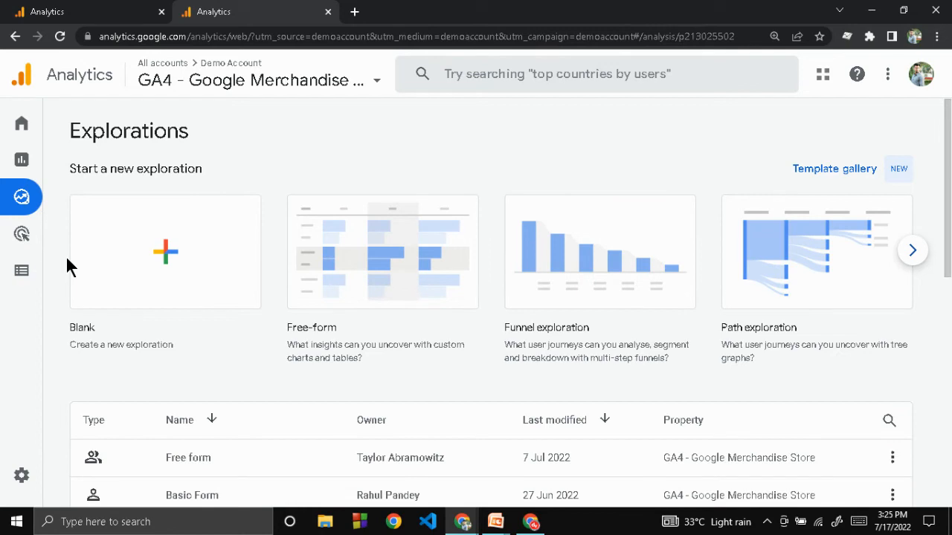
scroll(67, 266, down, 2)
click(227, 343)
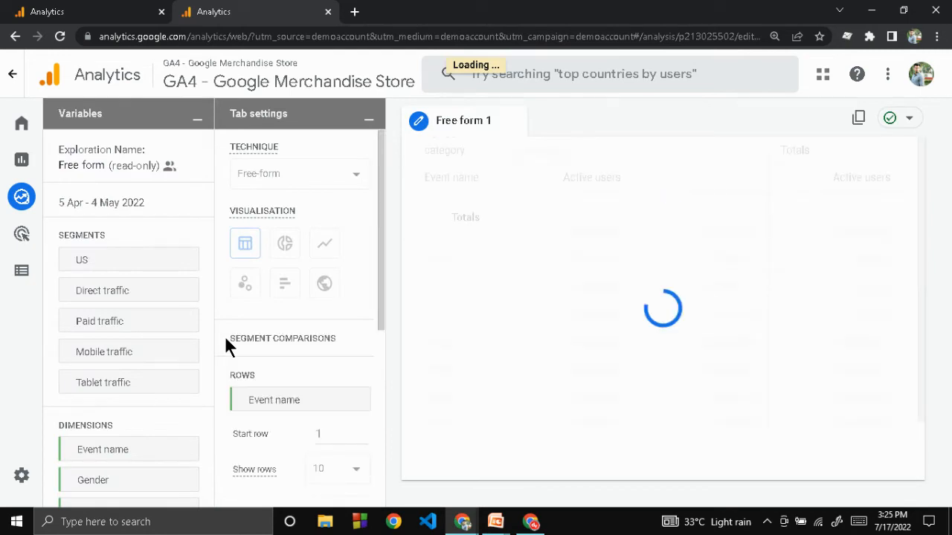
scroll(185, 347, down, 2)
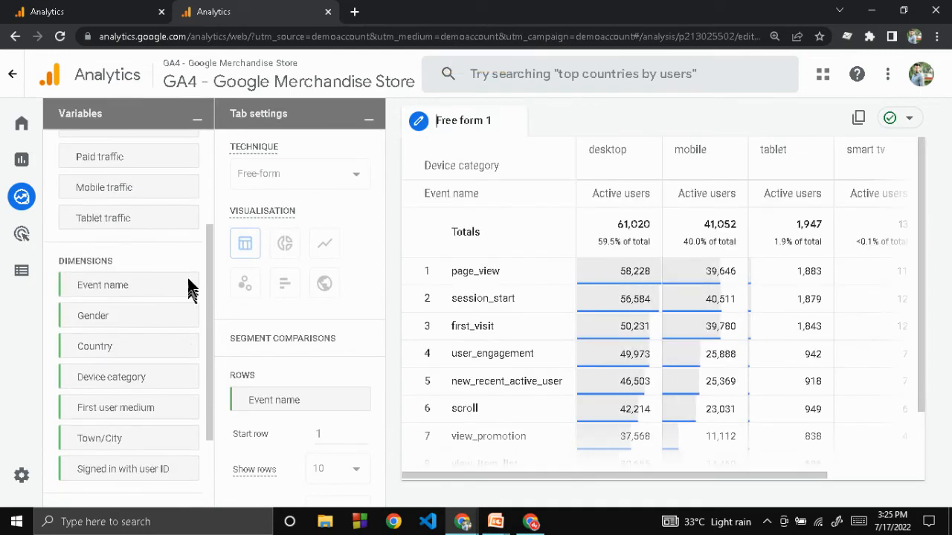
scroll(156, 273, down, 2)
scroll(154, 274, up, 2)
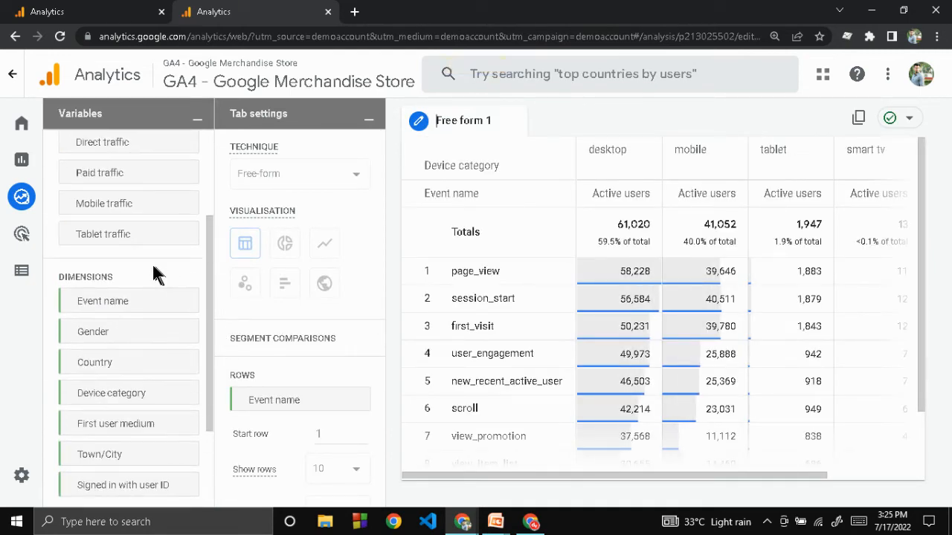
scroll(102, 311, down, 2)
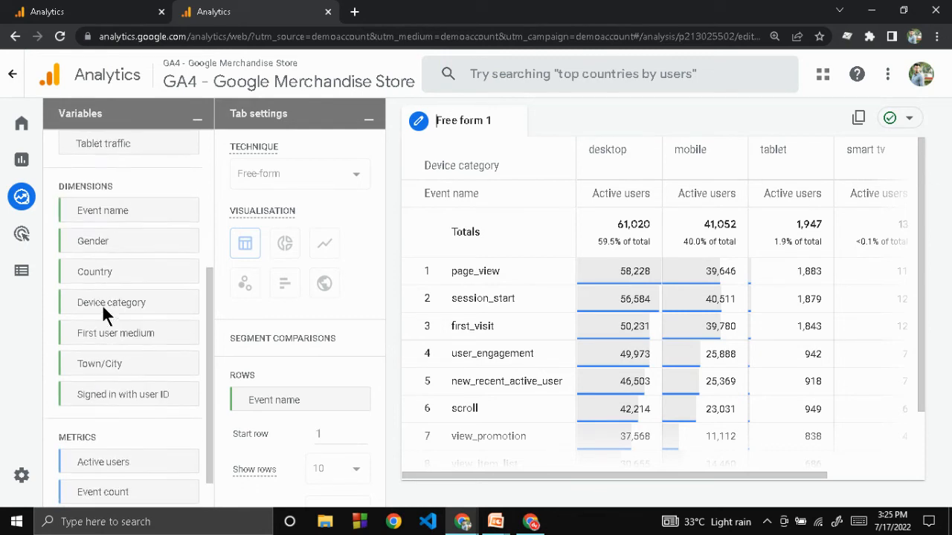
Step: Leave the exploration and go to the demo property's Home page
mouse_move(26, 154)
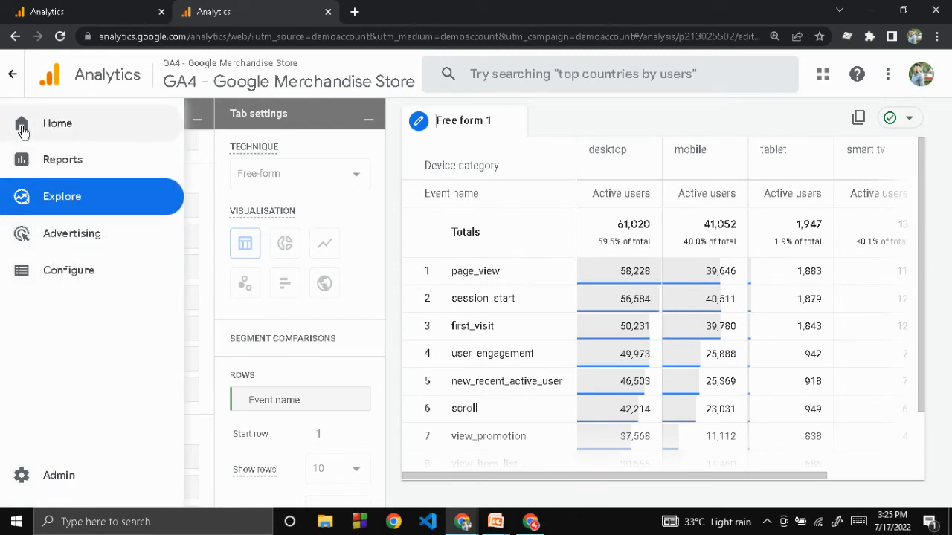
click(24, 131)
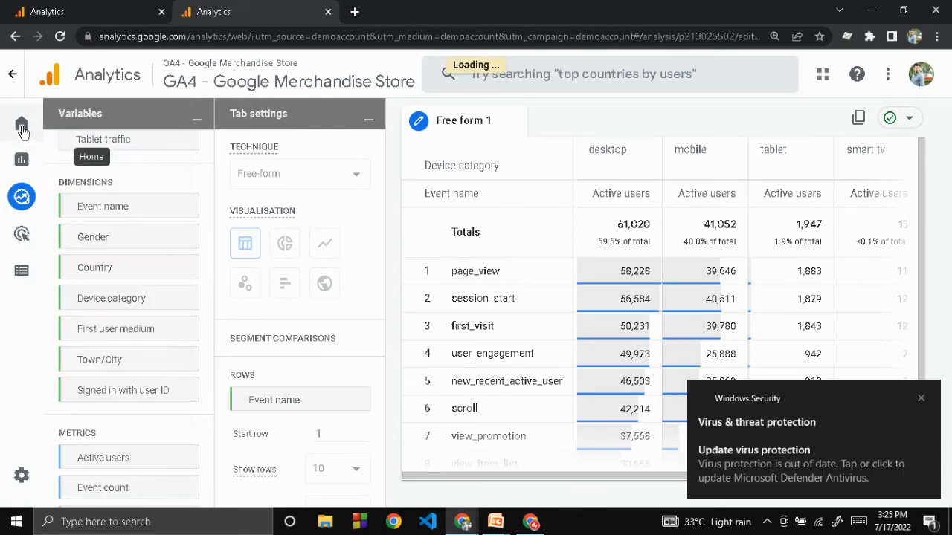
Step: Dismiss the Windows Security notification and open the demo property's Reports snapshot from its Home page
click(922, 398)
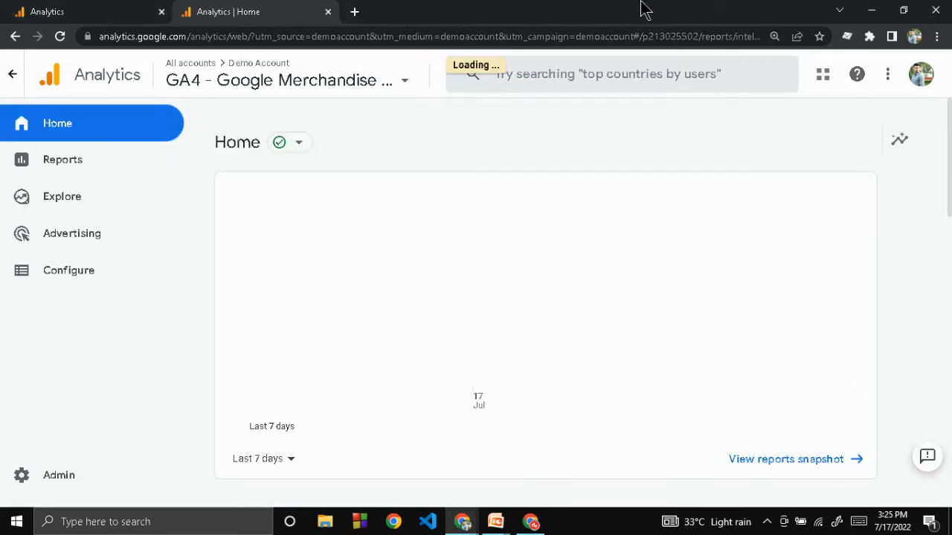
mouse_move(538, 305)
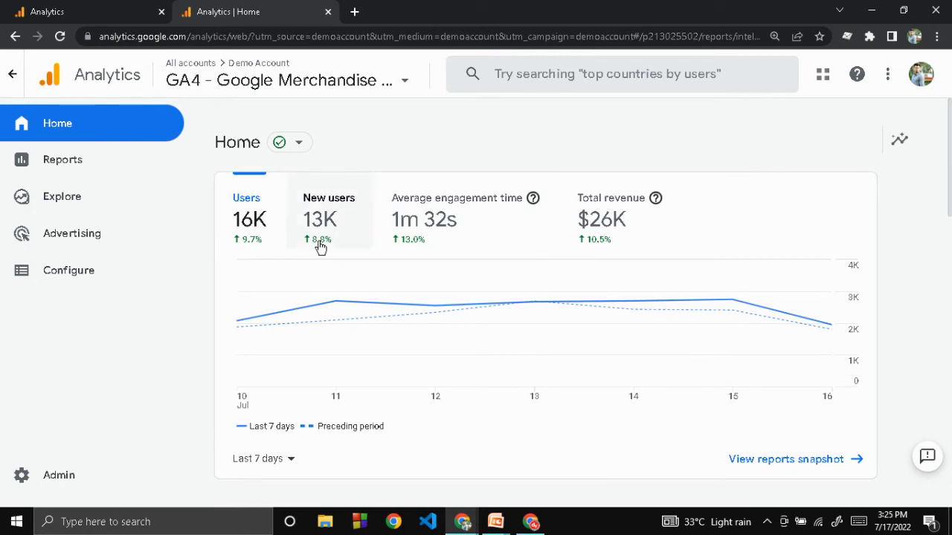
click(299, 148)
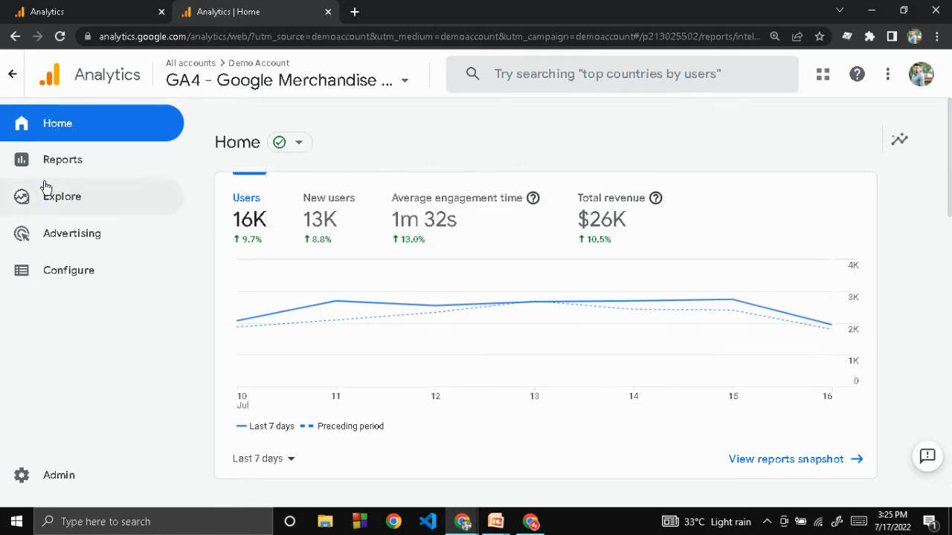
click(79, 172)
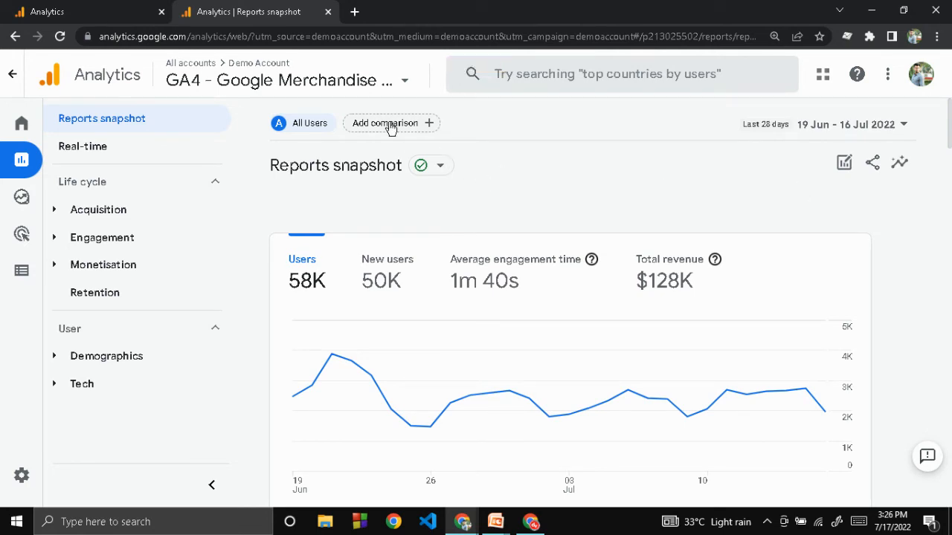
Step: Start a new comparison on the Reports snapshot and choose the user-scoped custom dimension member_level as its include condition
click(391, 124)
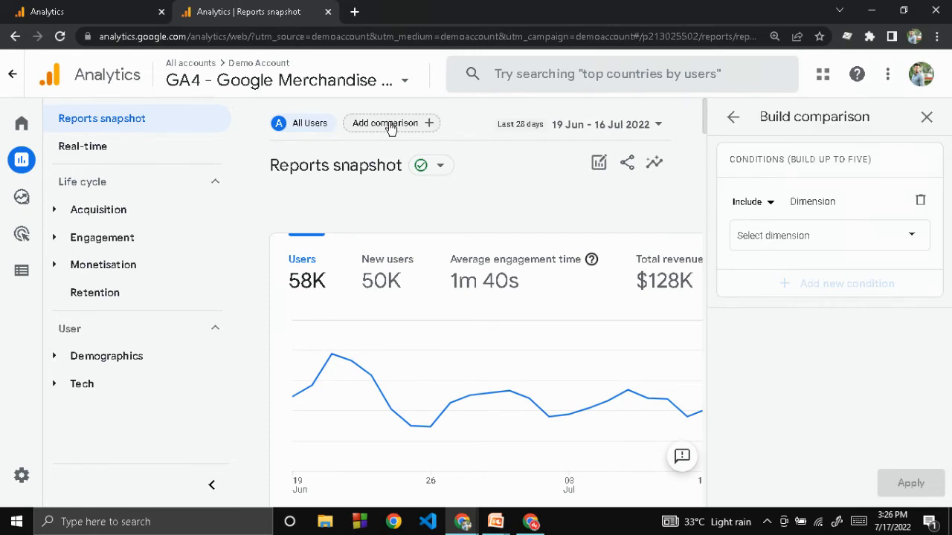
click(844, 246)
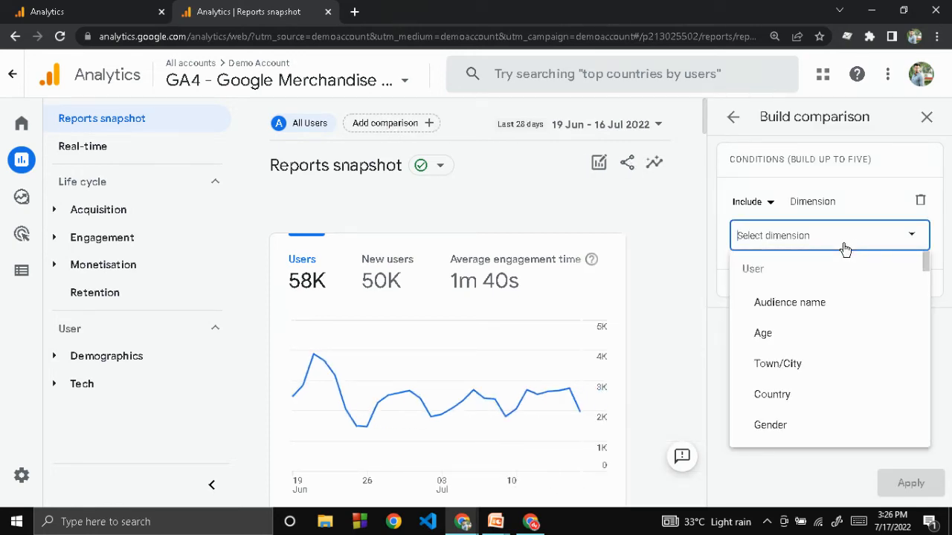
scroll(818, 336, down, 4)
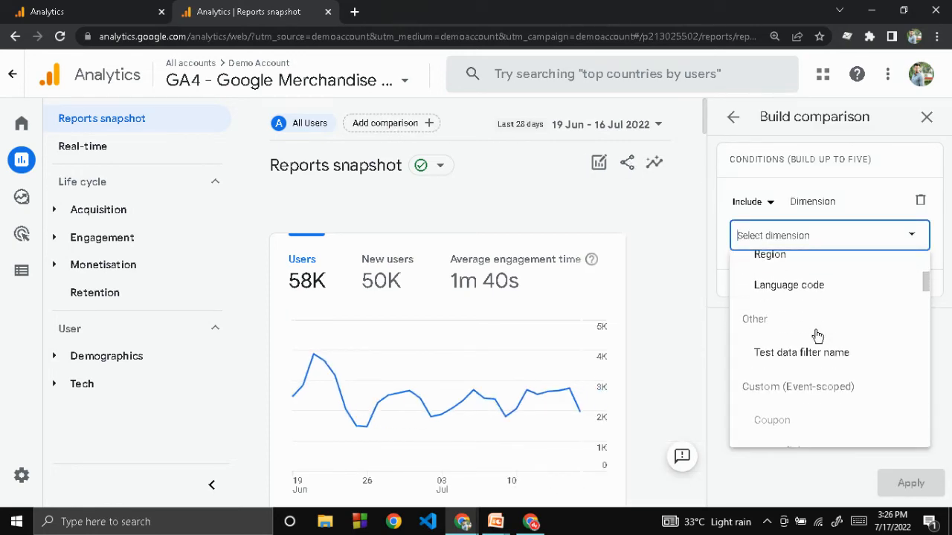
scroll(818, 336, down, 2)
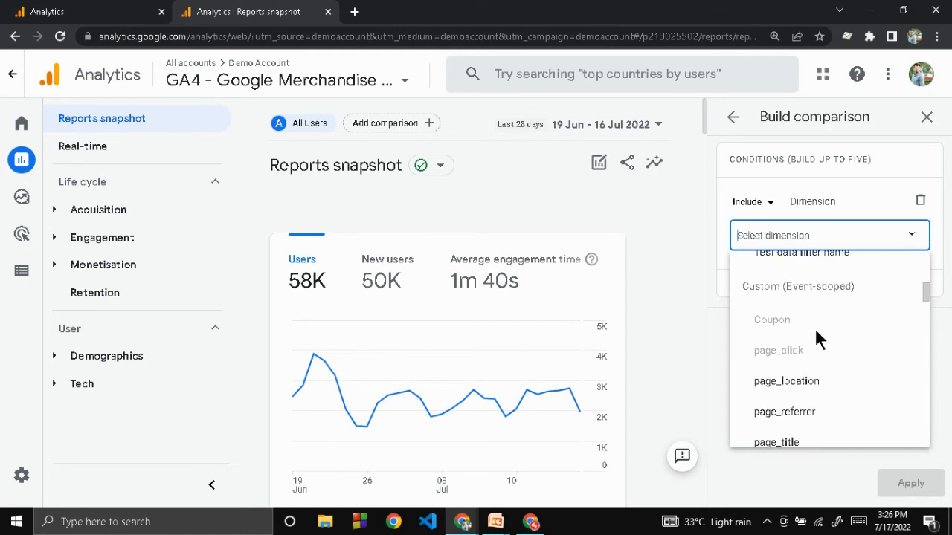
scroll(816, 334, down, 4)
scroll(816, 335, down, 5)
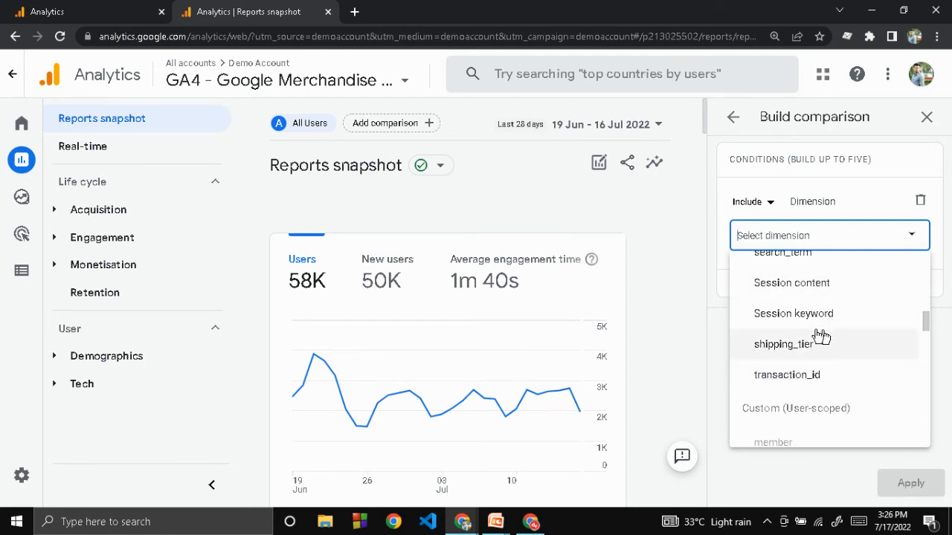
scroll(820, 337, down, 3)
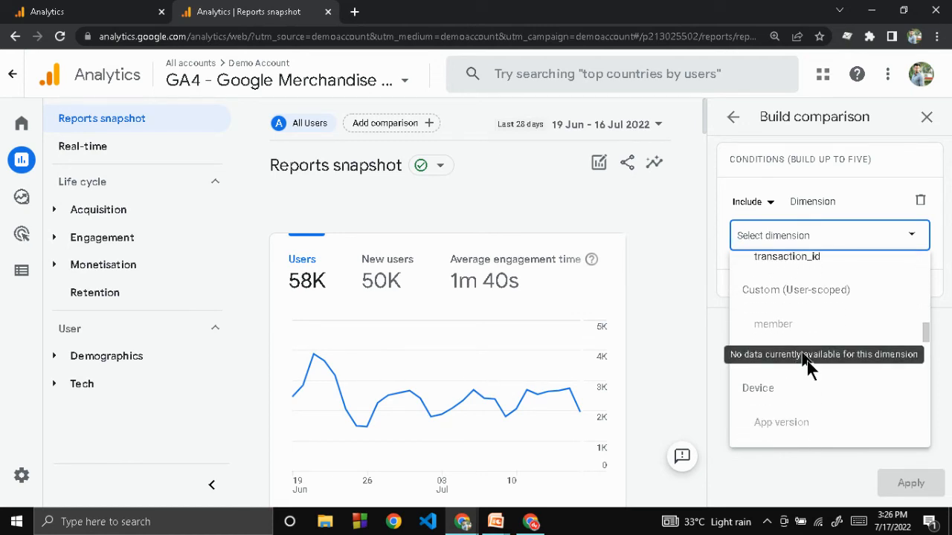
click(817, 363)
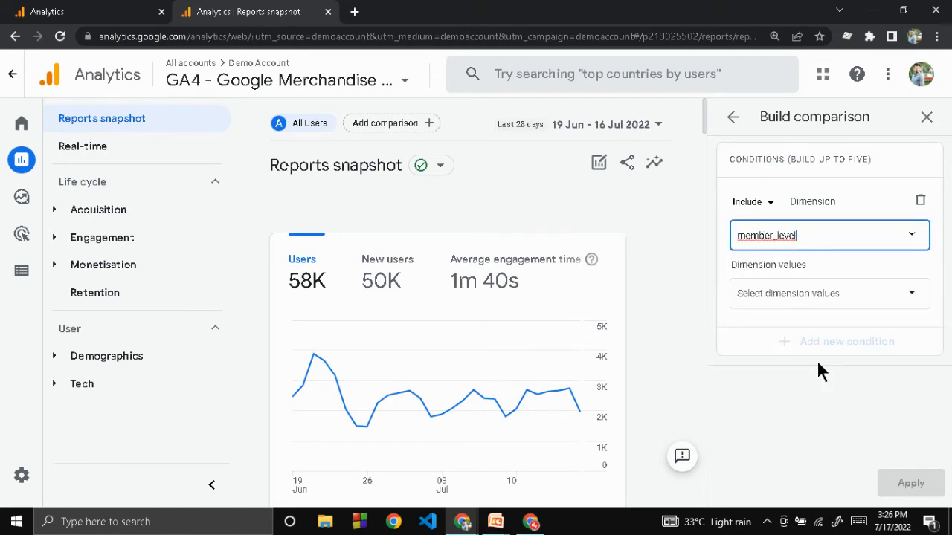
Step: Include the member_level values Diamond, Gold and Platinum in the condition and apply the comparison to the report
click(799, 299)
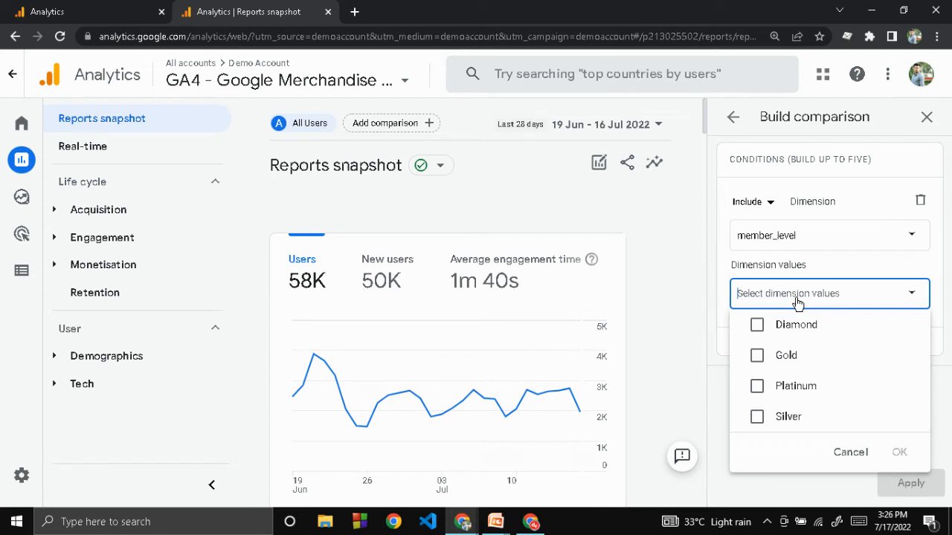
click(757, 327)
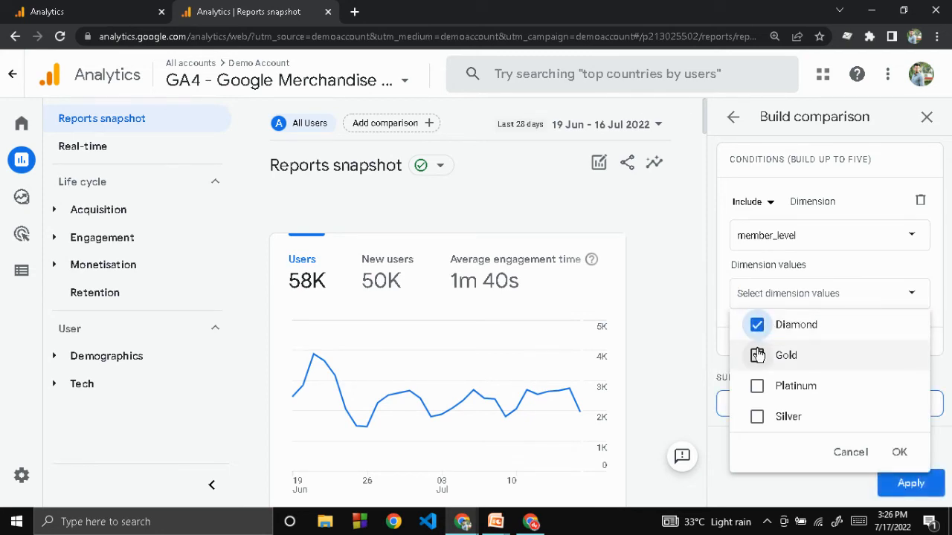
click(757, 357)
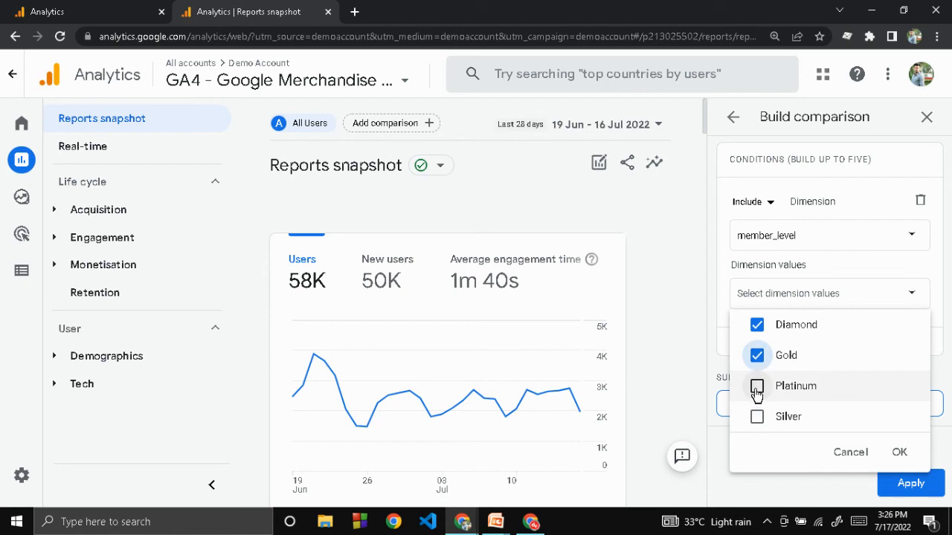
click(757, 386)
click(899, 451)
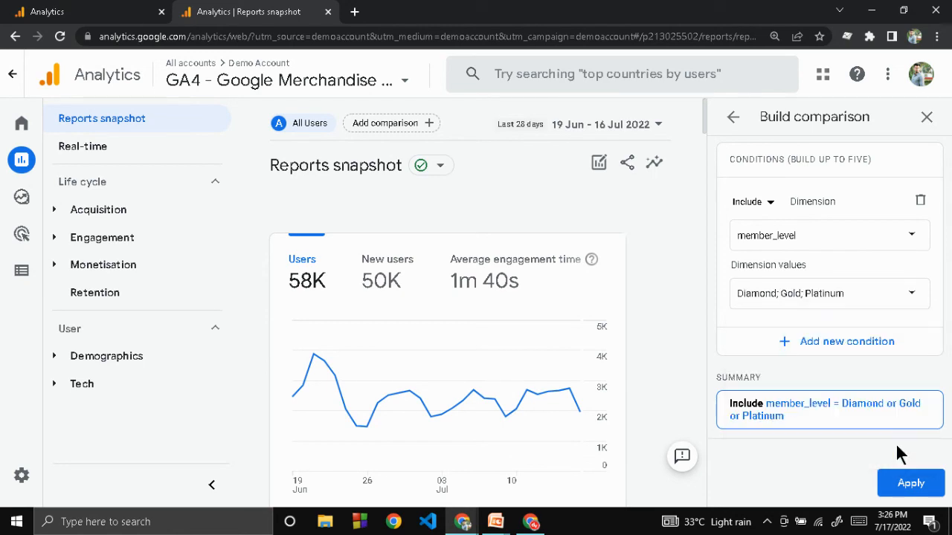
click(907, 487)
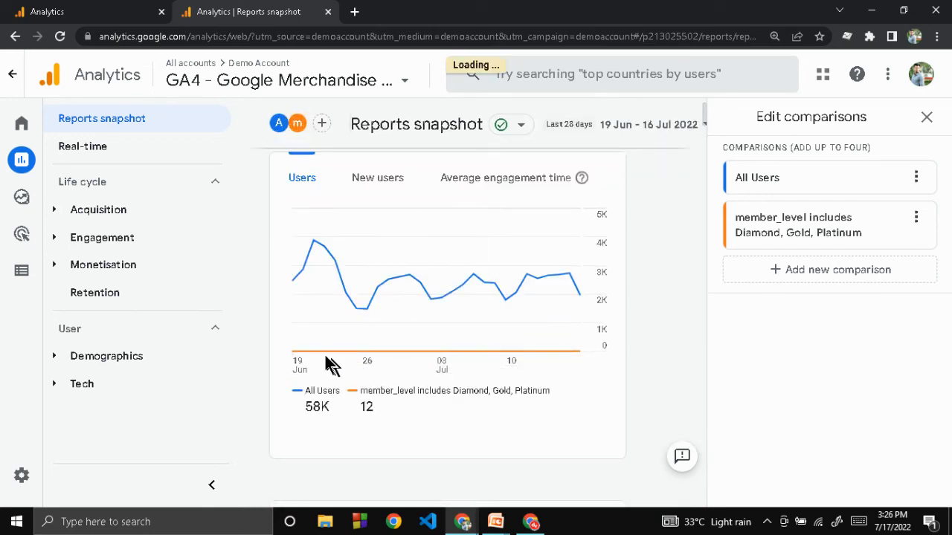
mouse_move(315, 355)
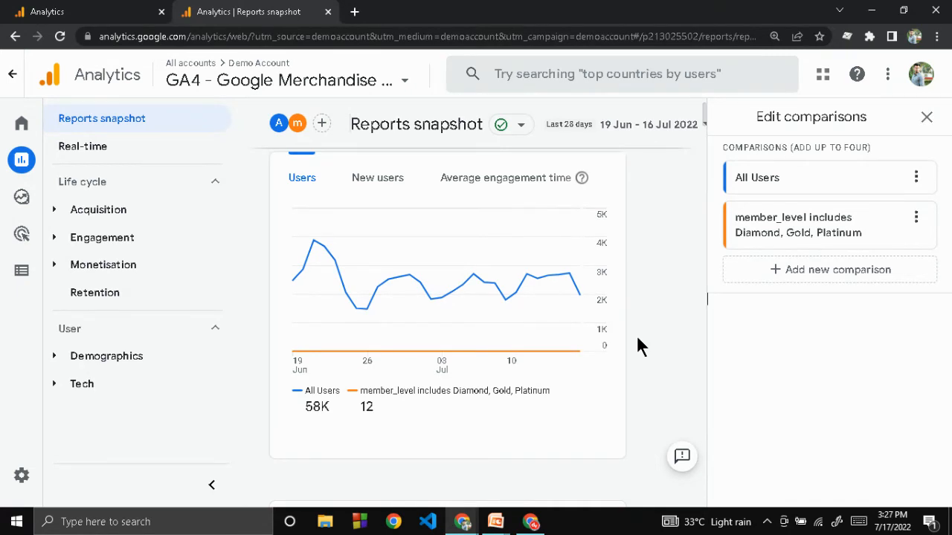
Step: Switch to the PowerPoint slide show and view the custom dimension scope comparison and the Google Merchandise Store tracking example
key(alt+Tab)
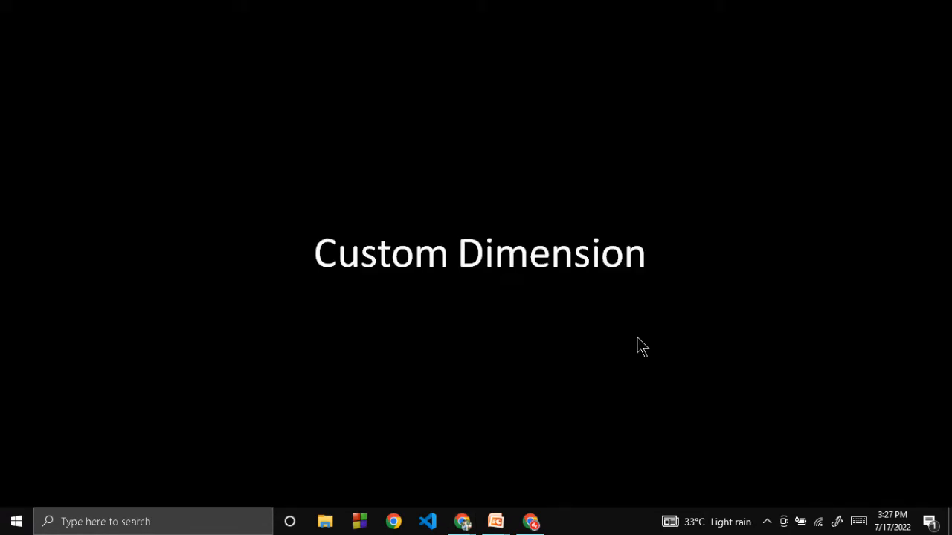
click(637, 338)
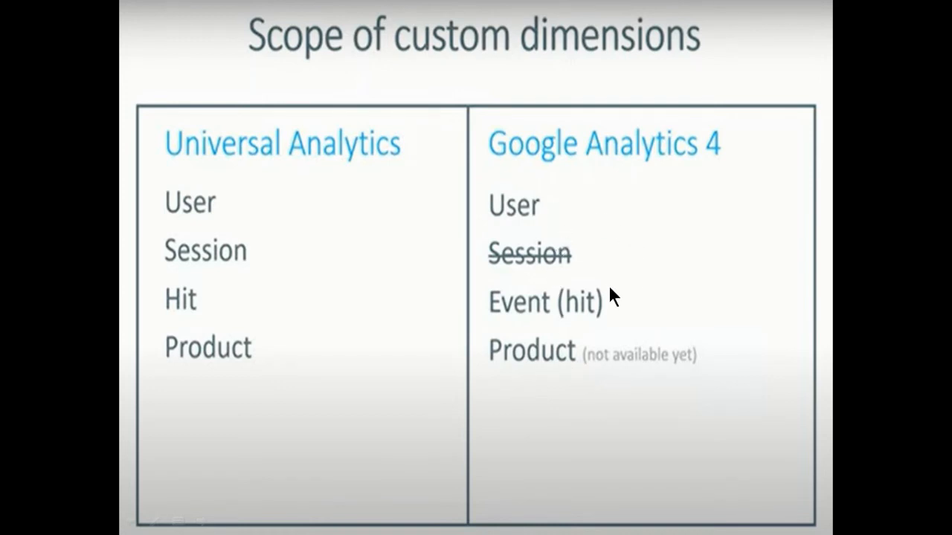
click(273, 355)
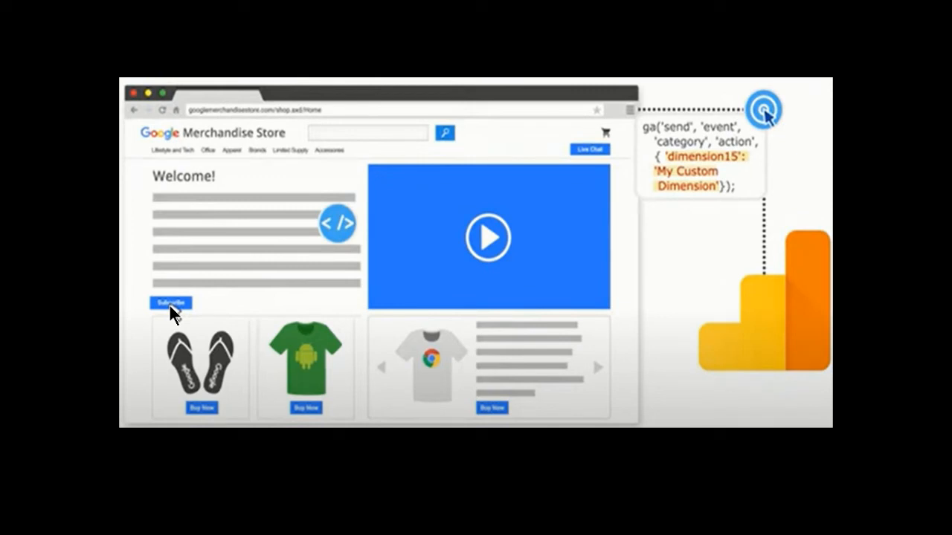
Step: Switch back to Google Analytics, select the Training account's first GA4 property and open its custom definitions
key(alt+Tab)
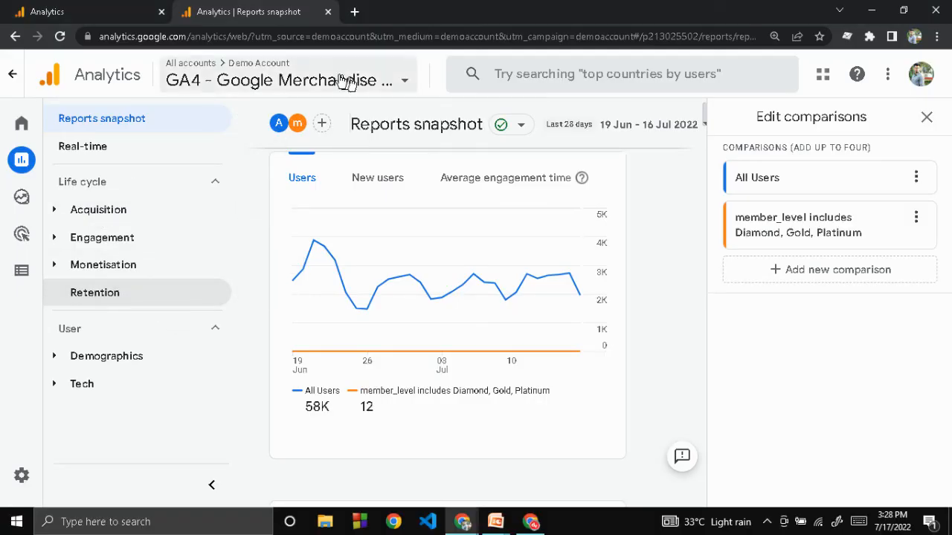
click(80, 11)
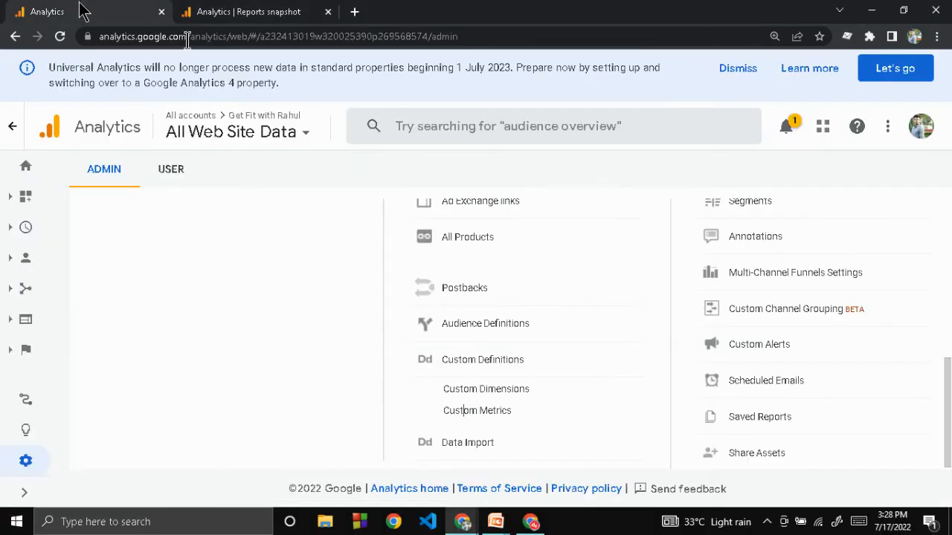
click(230, 132)
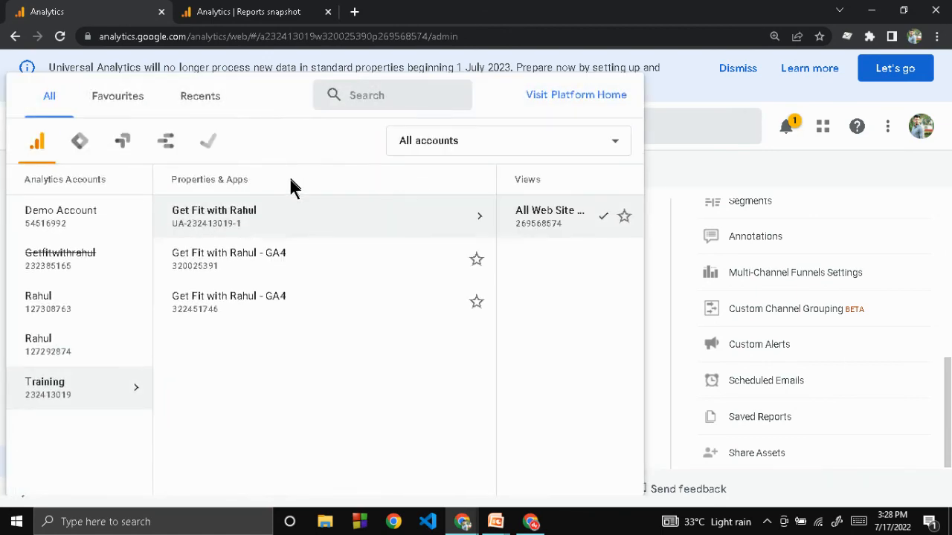
click(202, 271)
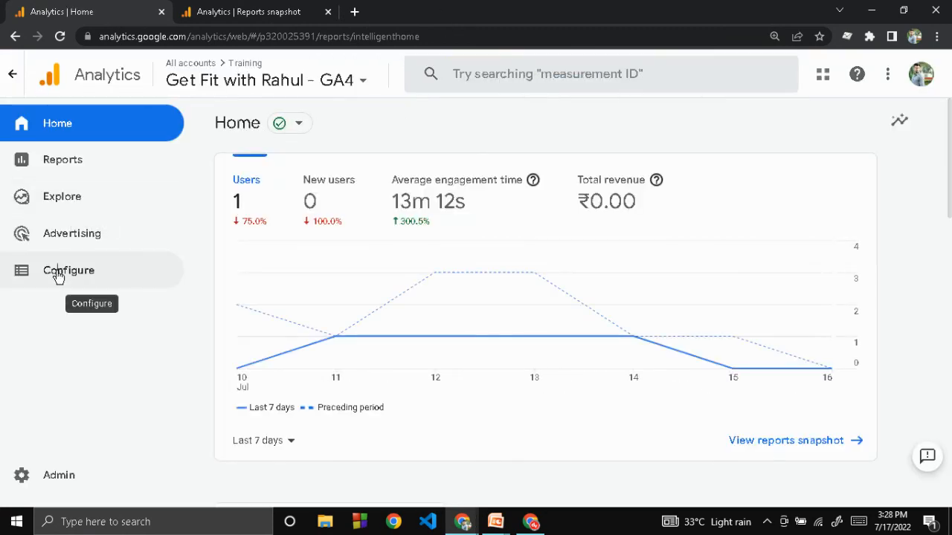
click(57, 271)
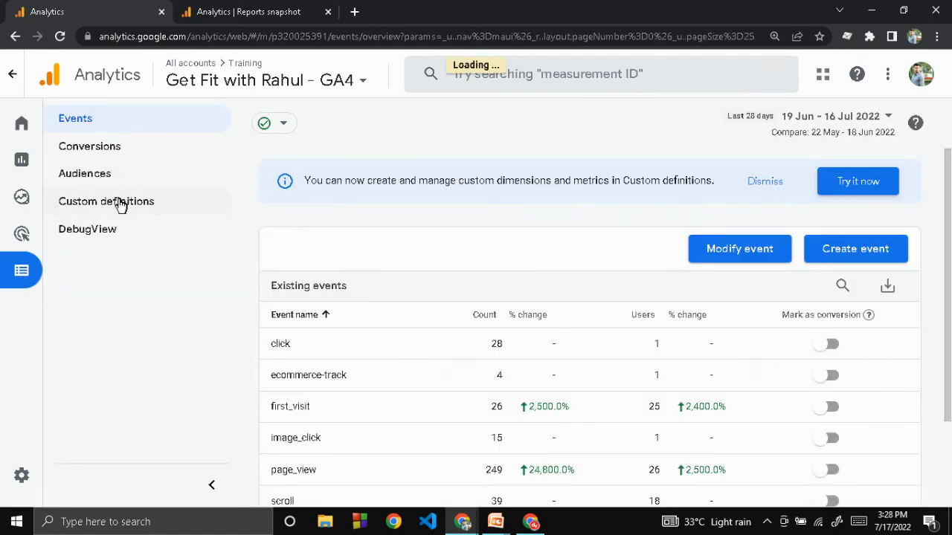
click(122, 204)
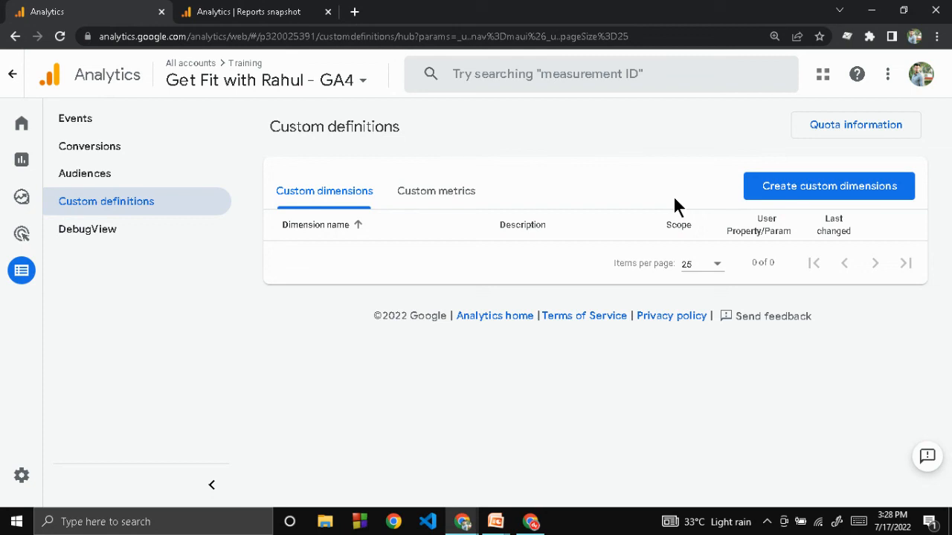
Step: Return to the slide show's Google Merchandise Store example and start switching to another window
key(alt+Tab)
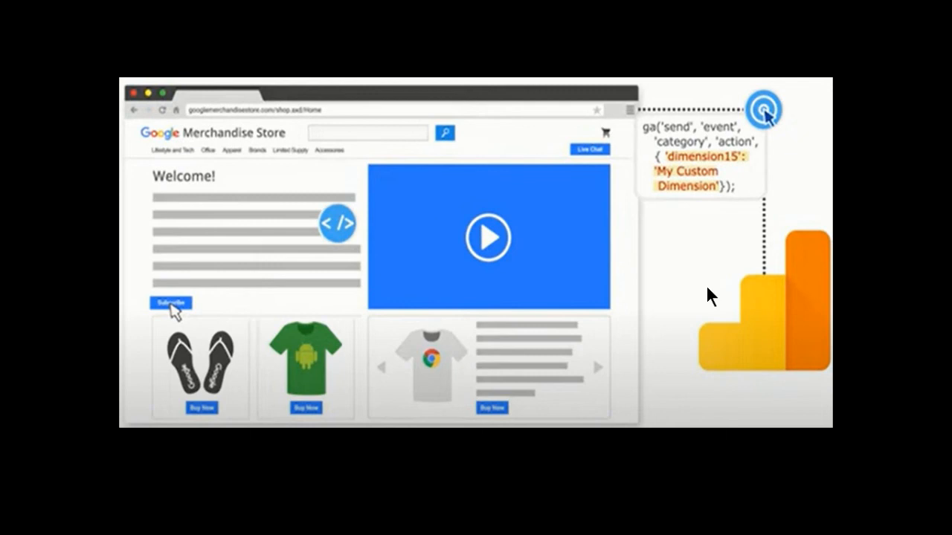
key(alt+Tab)
key(alt+Tab)
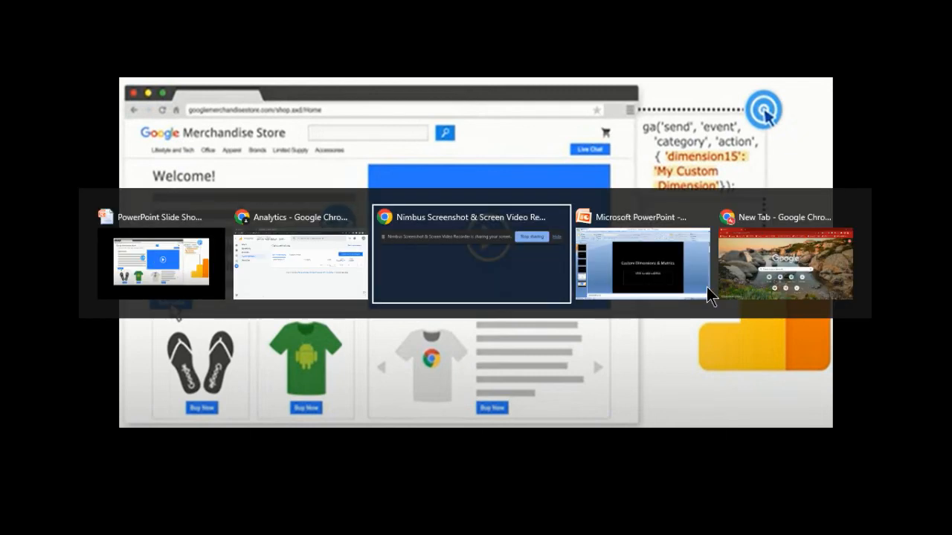